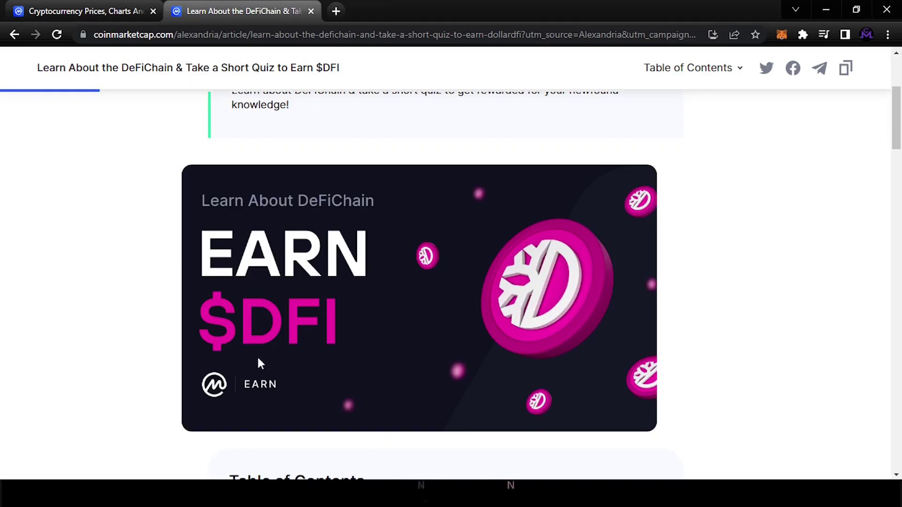
Skim the DeFiChain quiz article, then switch to the CoinMarketCap prices tab
scroll(260, 363, up, 1)
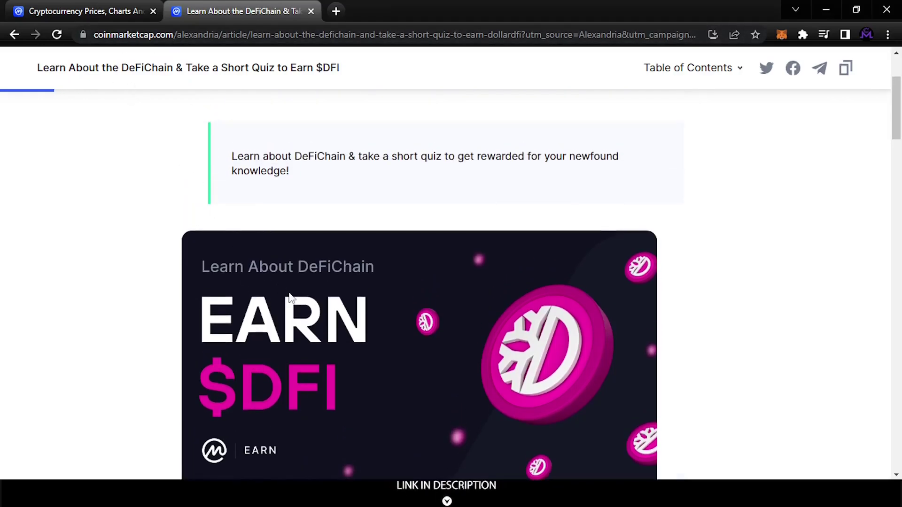
scroll(289, 297, up, 2)
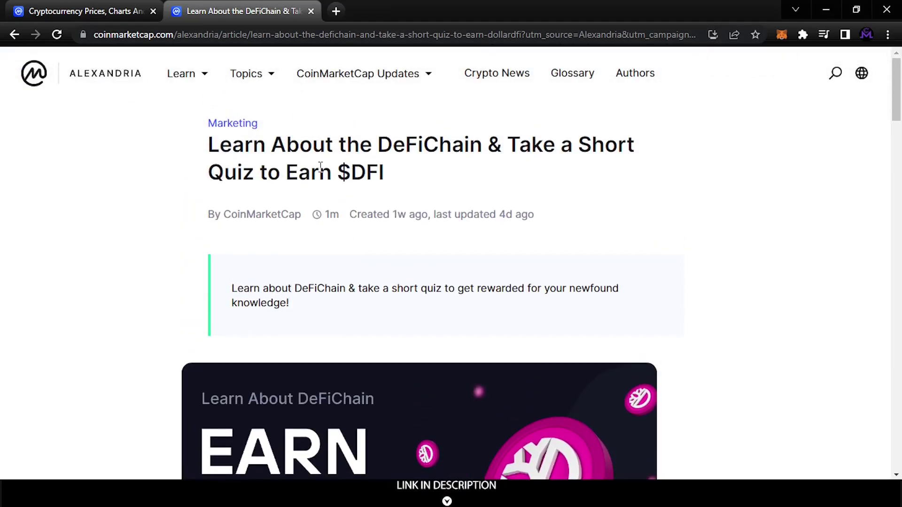
scroll(371, 221, down, 1)
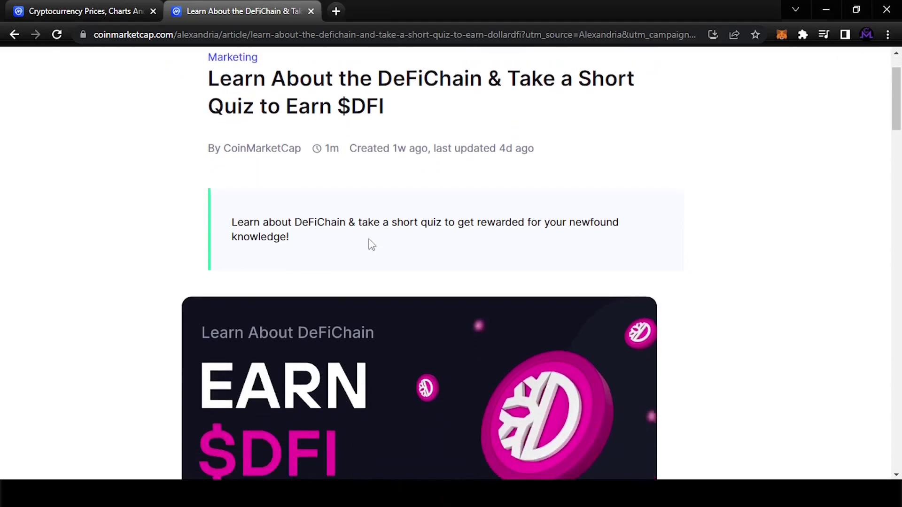
scroll(368, 247, down, 4)
scroll(369, 254, down, 1)
scroll(370, 257, down, 4)
scroll(370, 258, down, 2)
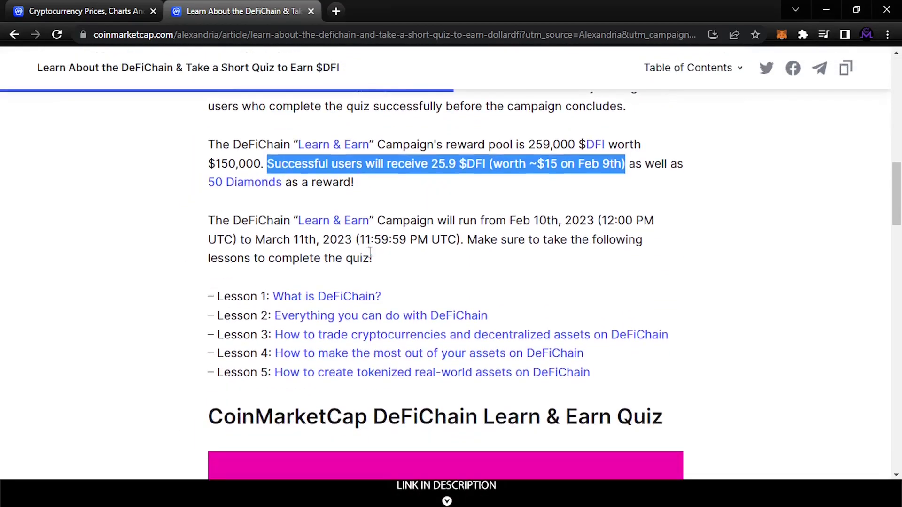
scroll(331, 239, up, 2)
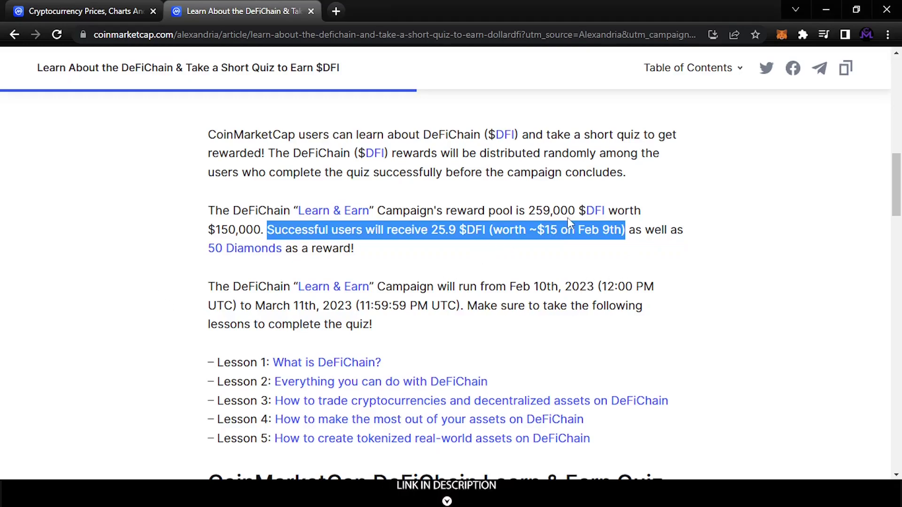
key(ctrl+Tab)
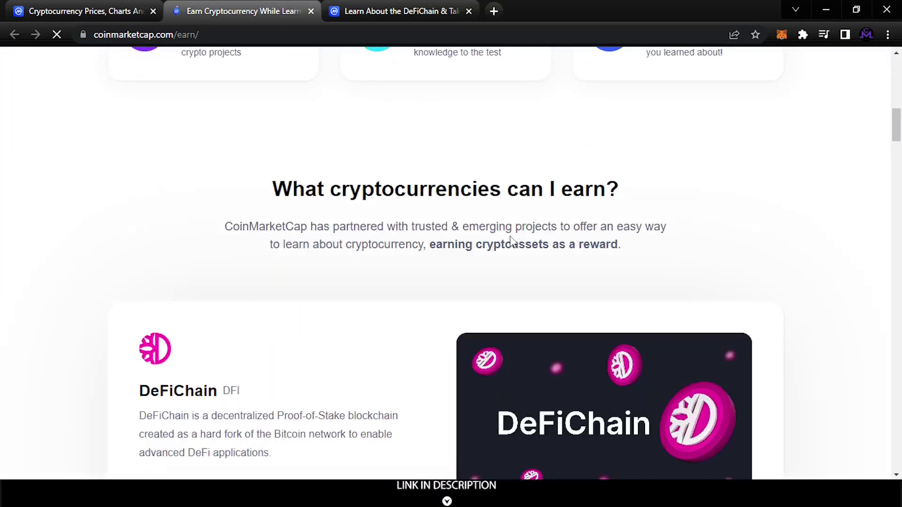
scroll(256, 352, down, 3)
scroll(306, 323, down, 2)
scroll(344, 195, down, 1)
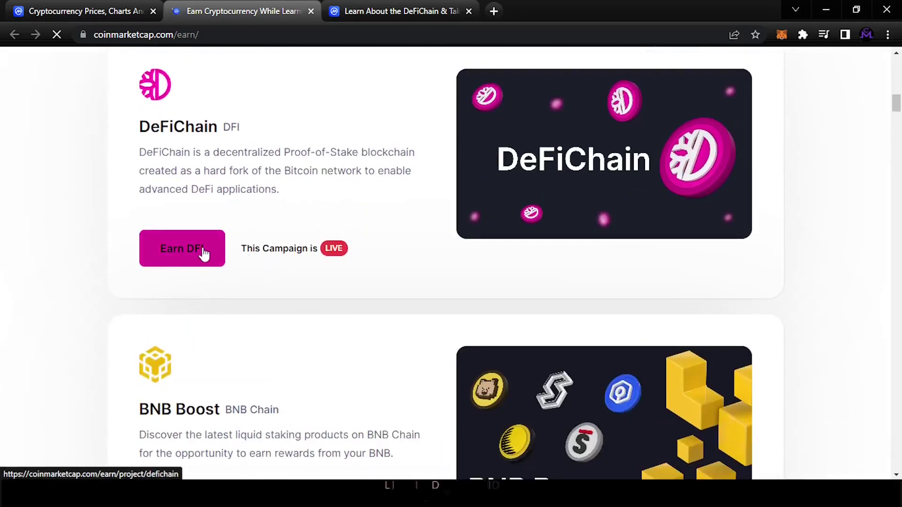
Scroll the Learn & Earn list to DeFiChain and open its campaign page
click(172, 249)
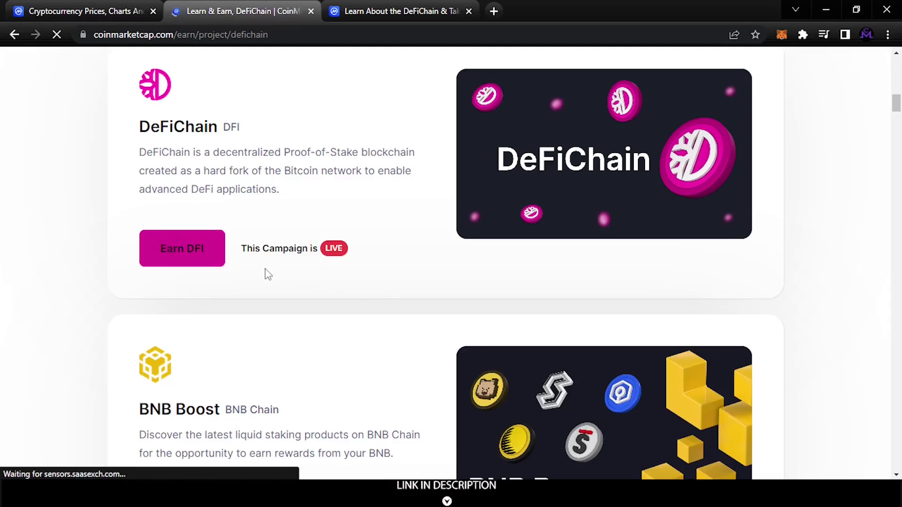
Look over the DeFiChain lessons, then return to the quiz article tab
scroll(404, 296, down, 4)
scroll(407, 299, down, 2)
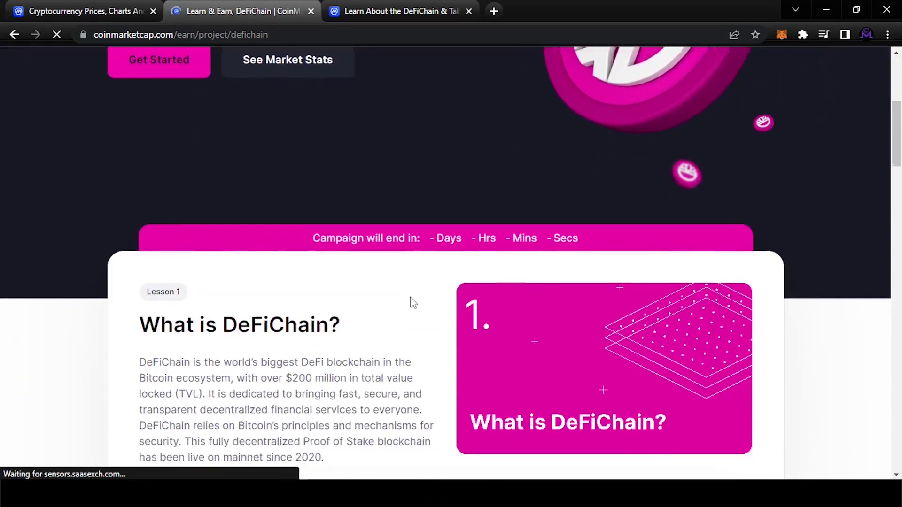
scroll(411, 302, down, 5)
scroll(412, 302, down, 4)
click(406, 5)
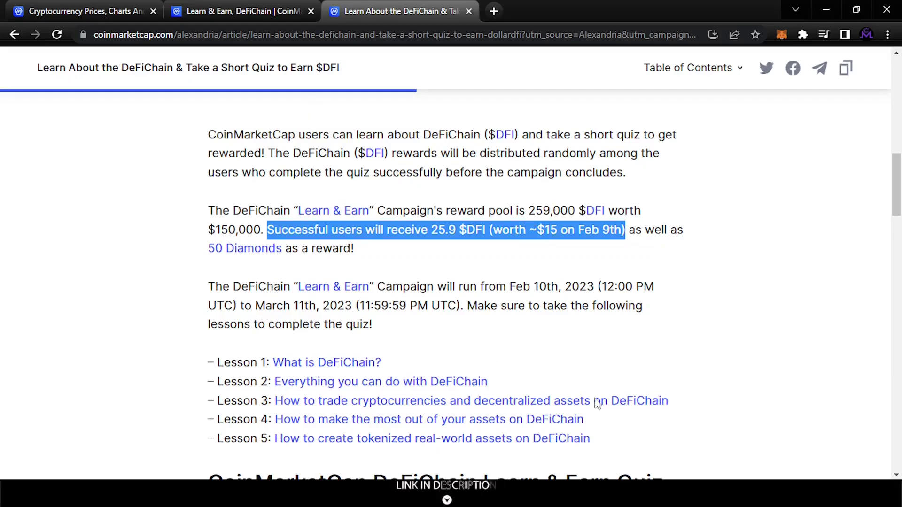
On the DeFiChain lessons tab, read Lessons 1–5 down to the Take The Quiz section
click(281, 12)
scroll(245, 324, up, 5)
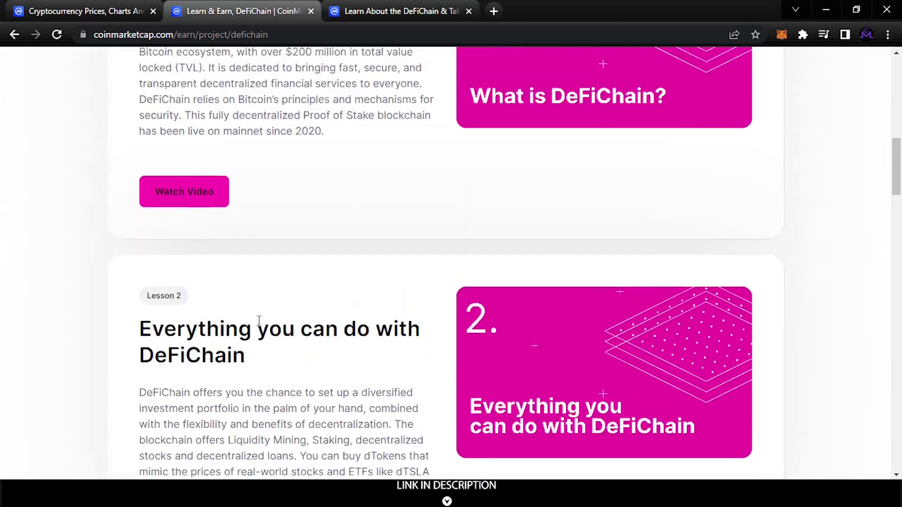
scroll(300, 296, up, 3)
scroll(281, 329, down, 1)
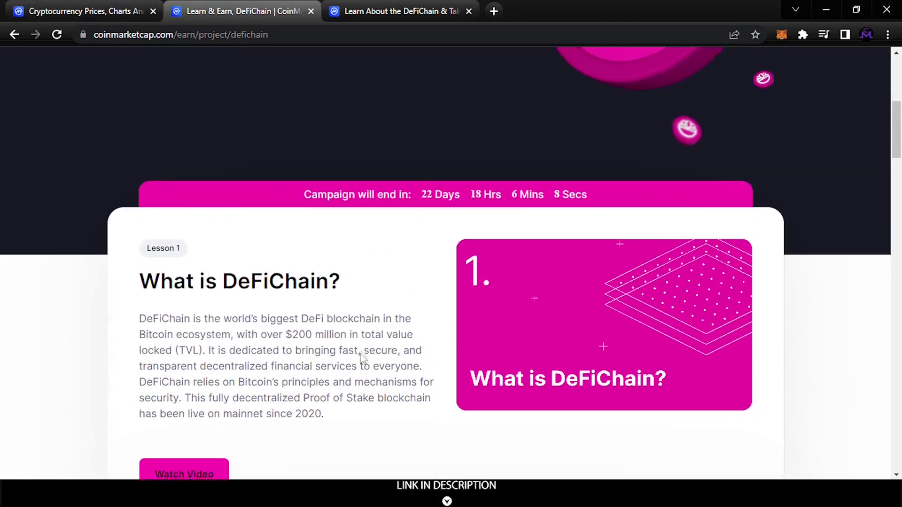
scroll(281, 329, down, 3)
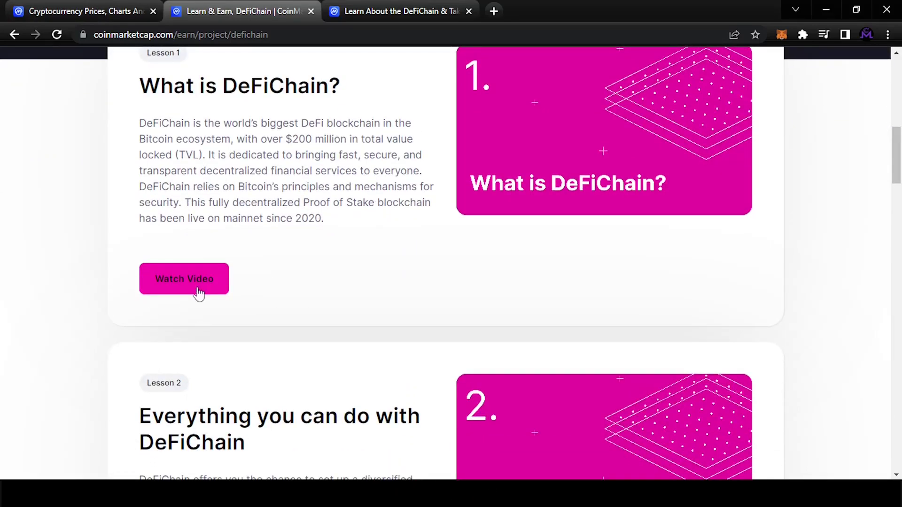
scroll(319, 219, up, 3)
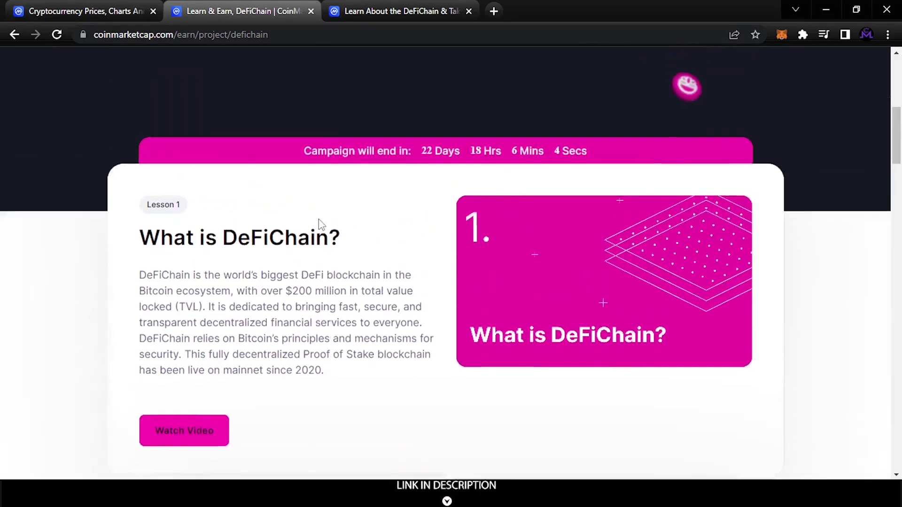
scroll(318, 219, up, 1)
scroll(348, 305, down, 4)
scroll(376, 324, up, 1)
scroll(423, 286, up, 3)
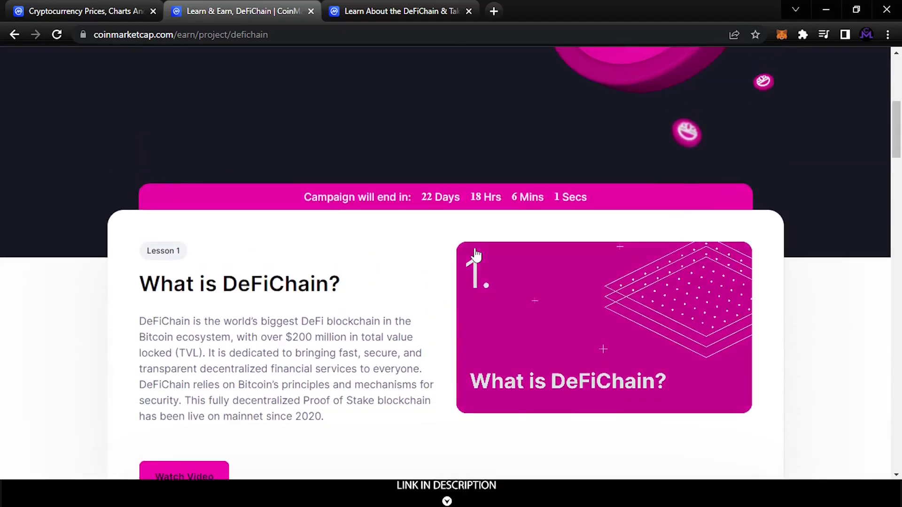
scroll(475, 253, down, 7)
scroll(456, 246, down, 3)
scroll(447, 239, down, 1)
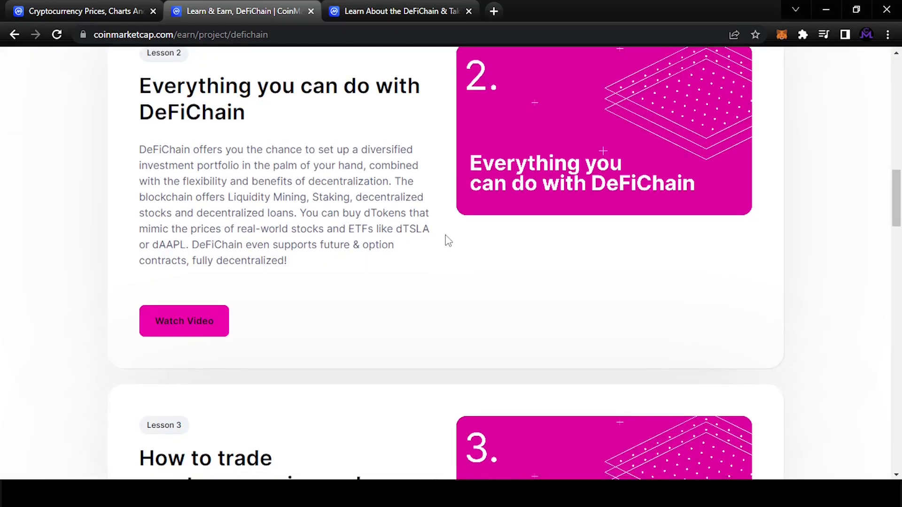
scroll(444, 241, down, 1)
scroll(436, 244, down, 3)
scroll(429, 249, down, 4)
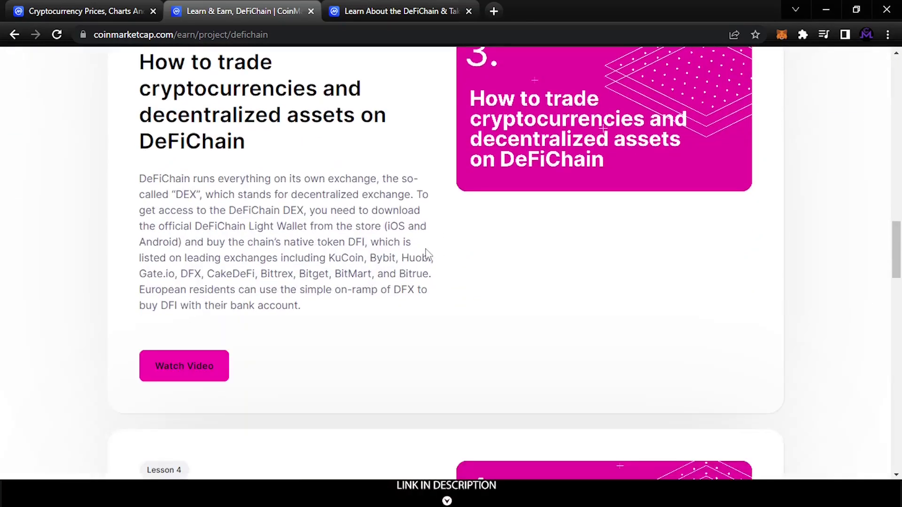
scroll(444, 268, down, 6)
scroll(458, 280, down, 10)
scroll(437, 282, down, 7)
scroll(411, 282, down, 6)
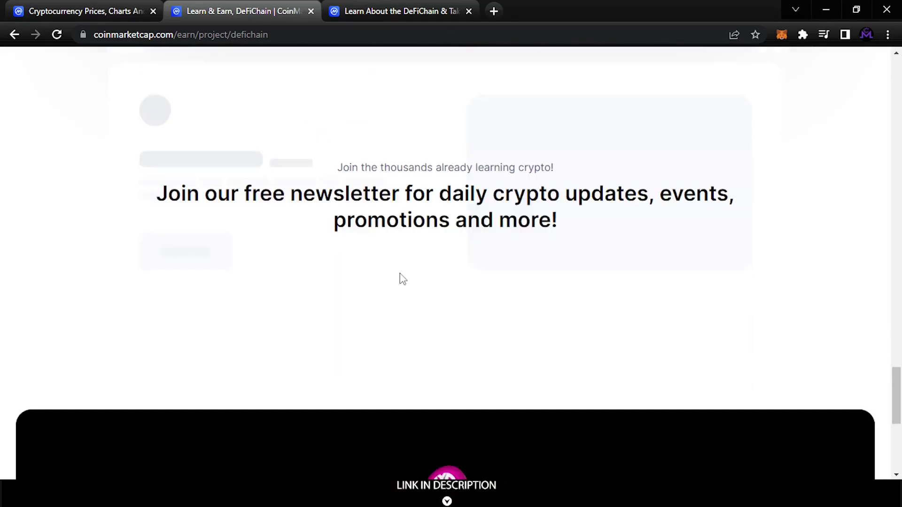
scroll(402, 278, up, 1)
scroll(400, 277, up, 7)
scroll(400, 277, up, 3)
scroll(400, 277, up, 8)
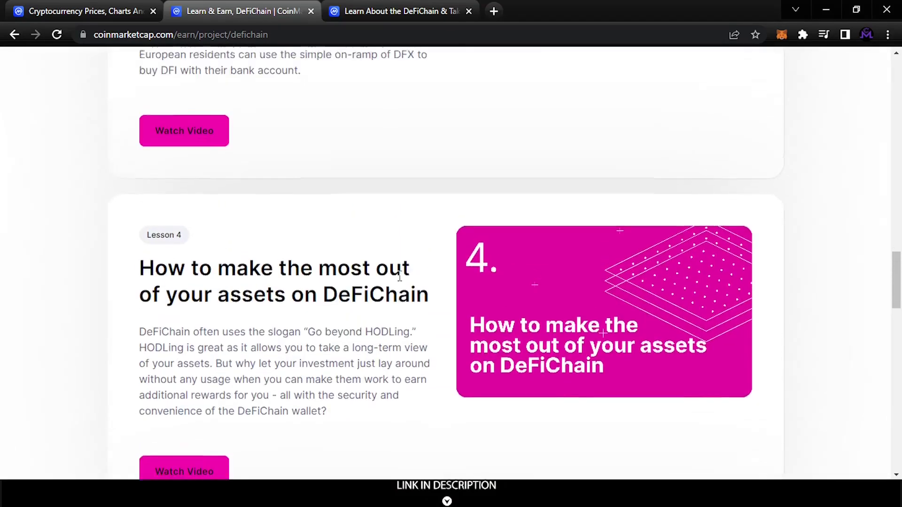
scroll(399, 280, up, 10)
scroll(401, 286, down, 4)
scroll(403, 301, down, 10)
scroll(405, 311, down, 10)
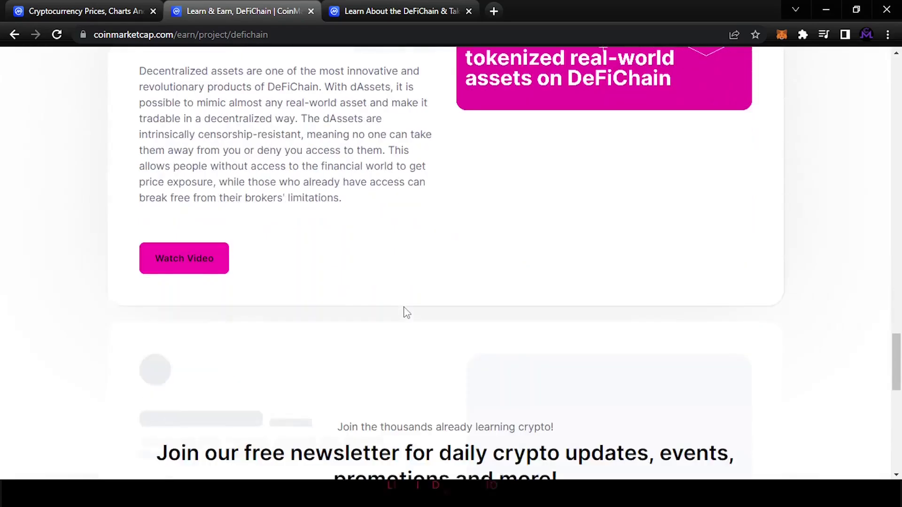
scroll(403, 308, down, 8)
scroll(403, 308, up, 4)
scroll(403, 307, down, 5)
scroll(404, 307, down, 1)
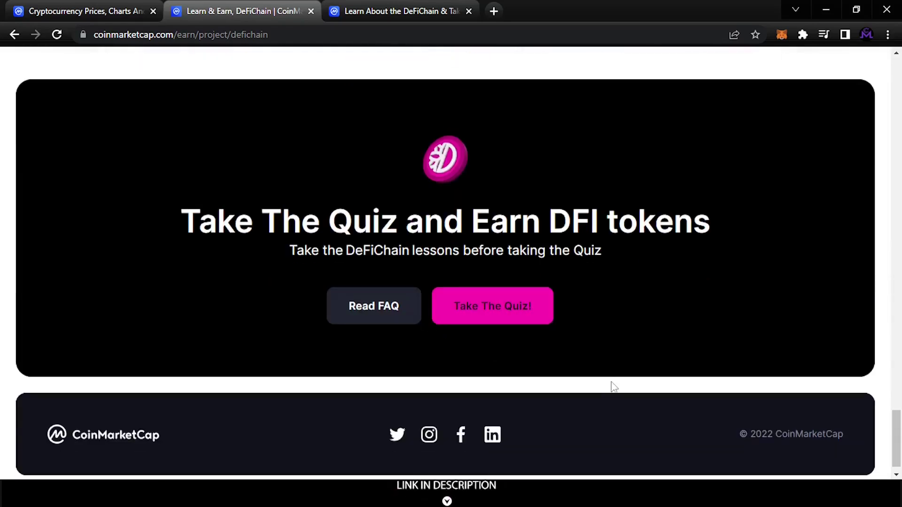
Open the quiz via Take The Quiz! and scroll to the 18-question START card
click(513, 323)
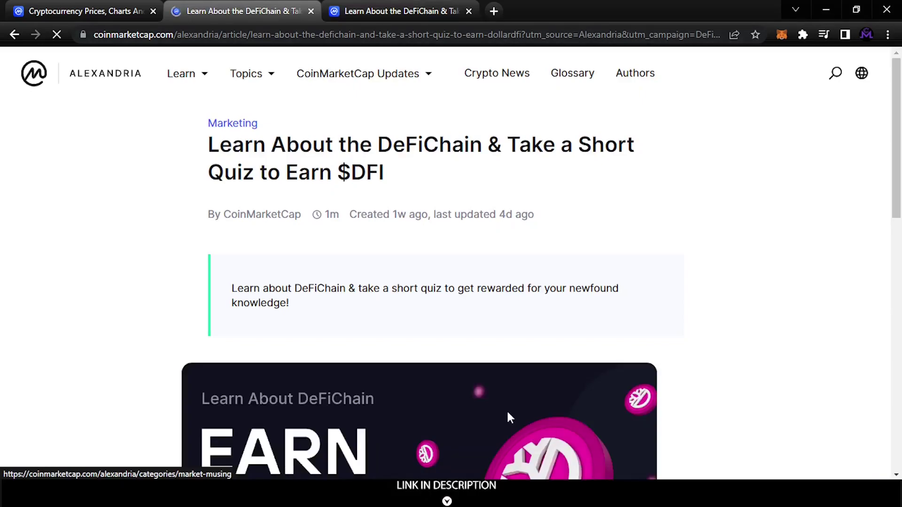
scroll(456, 400, down, 4)
scroll(455, 398, down, 3)
scroll(455, 399, down, 3)
scroll(455, 398, down, 5)
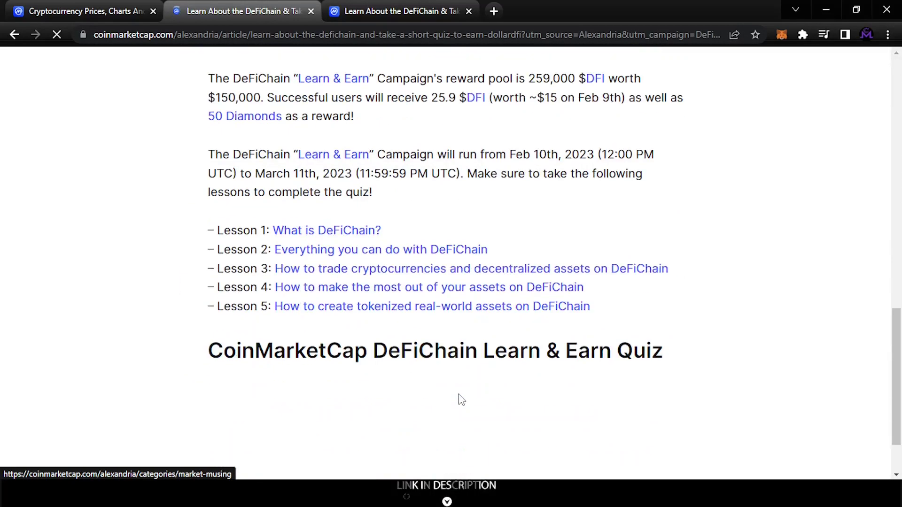
scroll(460, 399, up, 3)
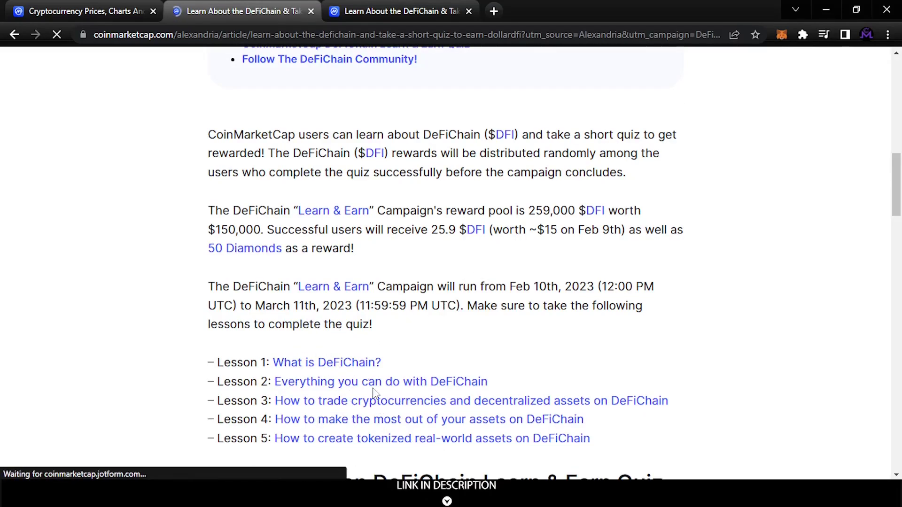
scroll(423, 376, down, 4)
scroll(400, 352, down, 3)
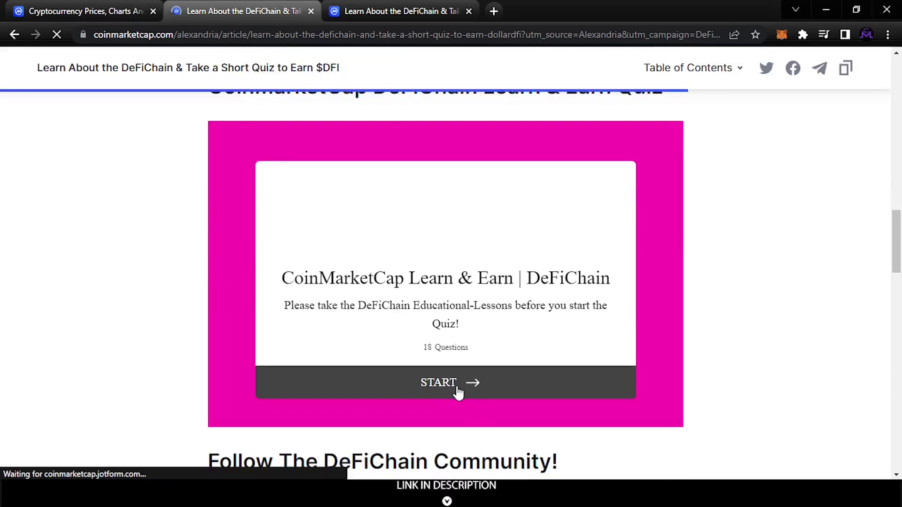
Back on the original article tab, tick the quiz's reCAPTCHA human check
click(343, 6)
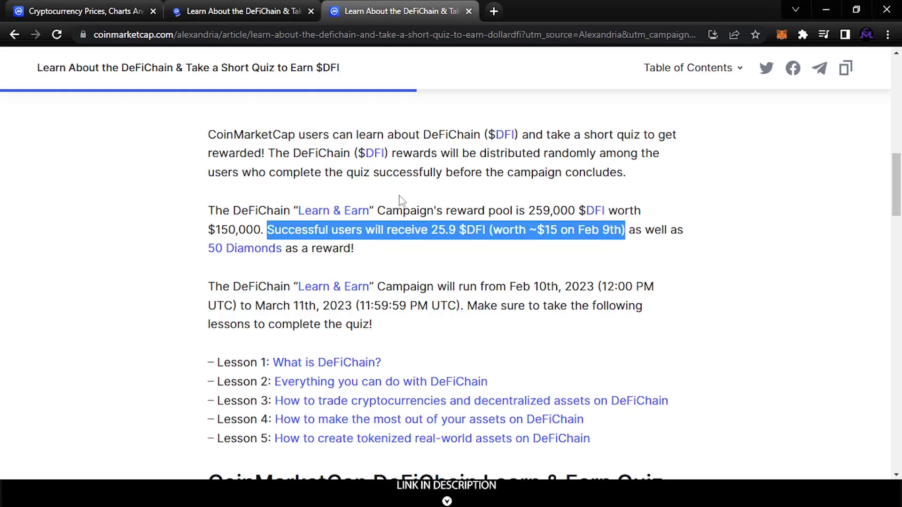
scroll(401, 200, down, 6)
scroll(364, 236, down, 6)
scroll(365, 235, up, 3)
scroll(364, 244, up, 5)
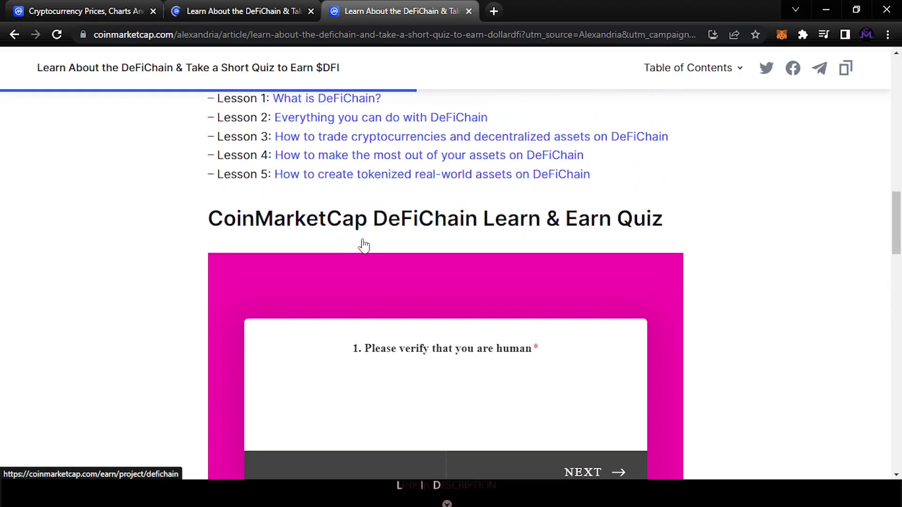
scroll(364, 244, down, 4)
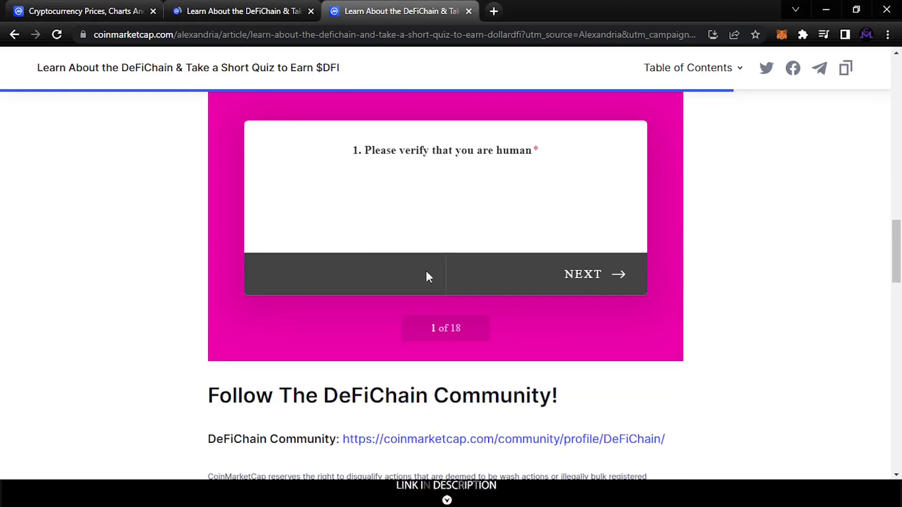
click(356, 210)
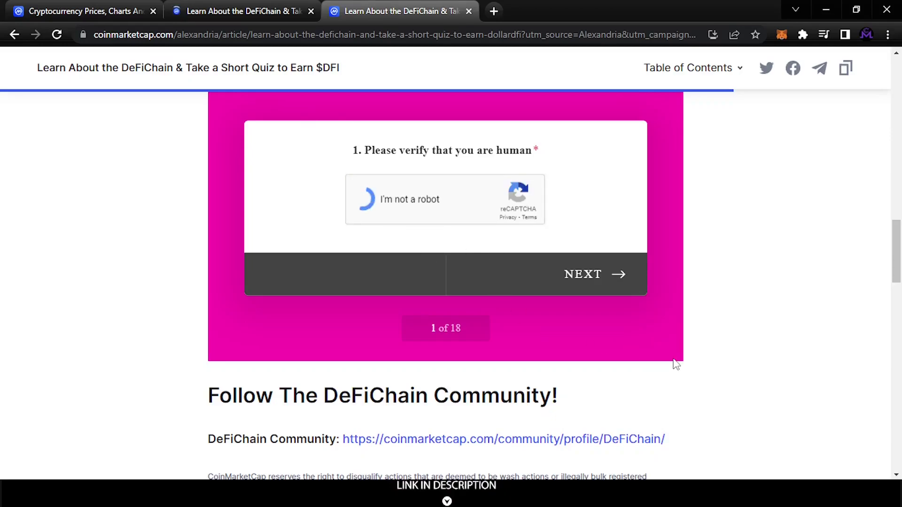
Agree to the Earn terms and confirm reading the FAQ, reaching question 4
click(580, 284)
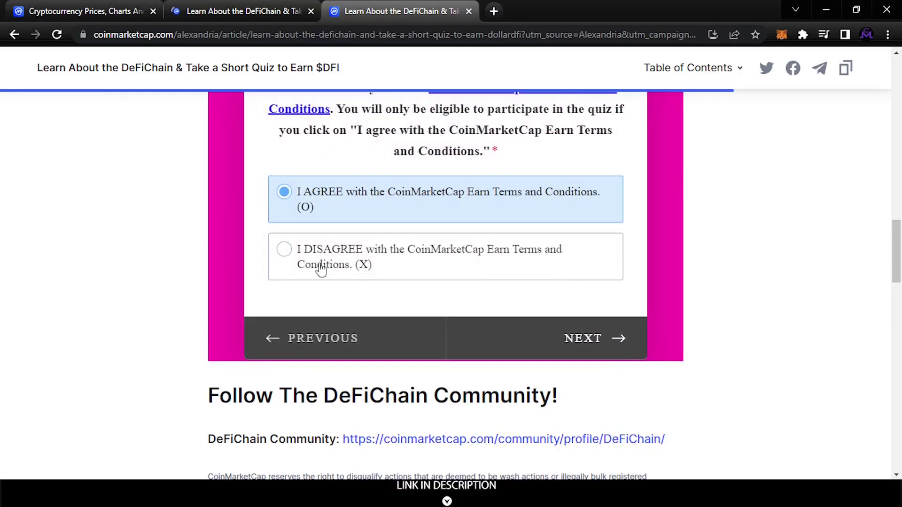
scroll(263, 263, up, 4)
scroll(211, 253, down, 2)
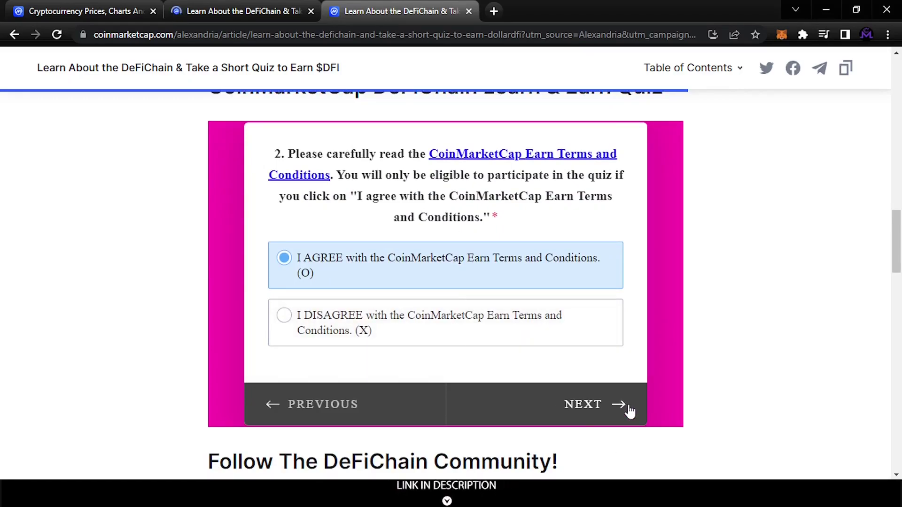
click(609, 409)
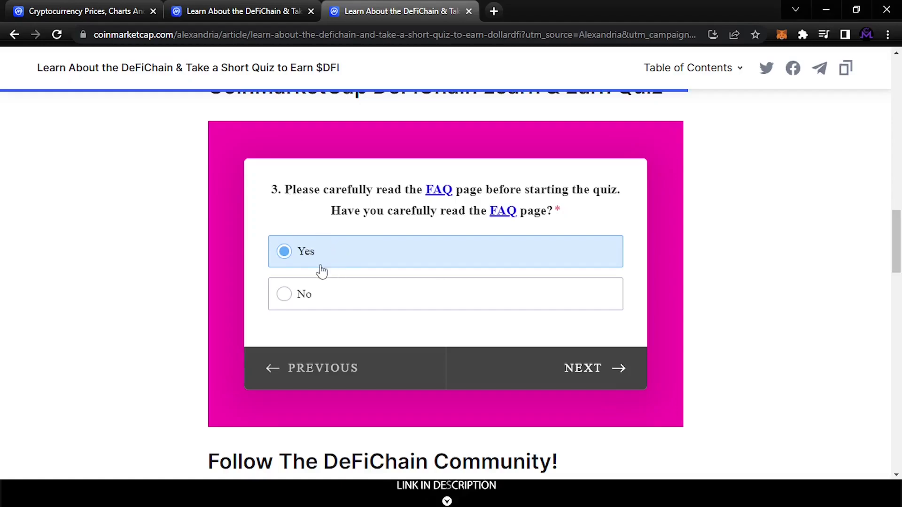
click(606, 389)
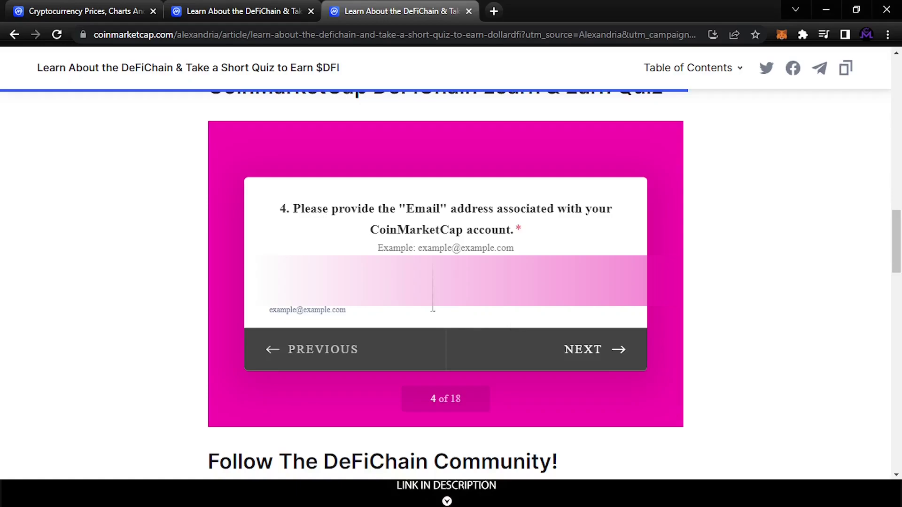
Move past the email, Binance ID and Bitcoin questions to the dAssets question
click(601, 365)
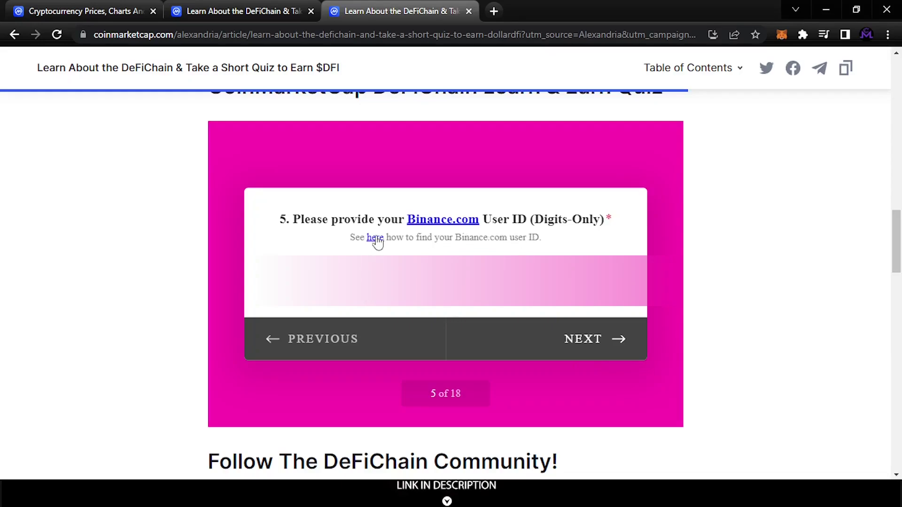
click(592, 340)
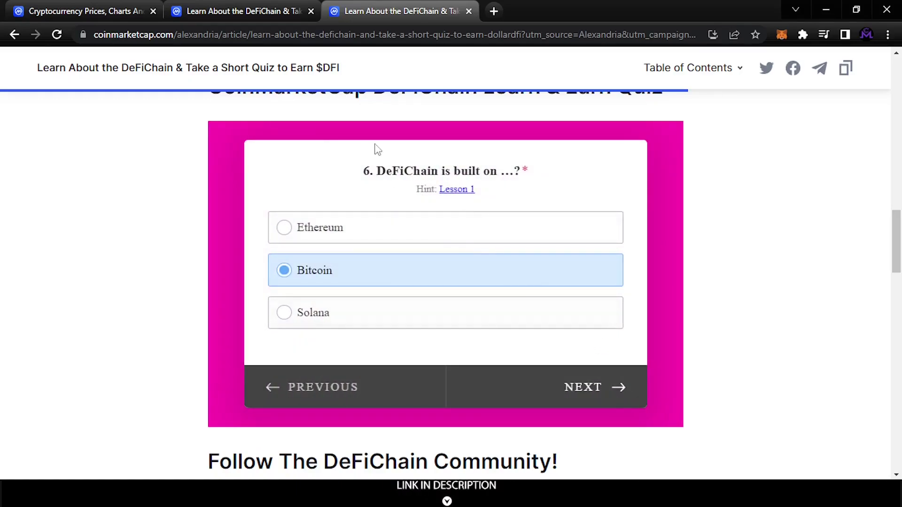
click(604, 393)
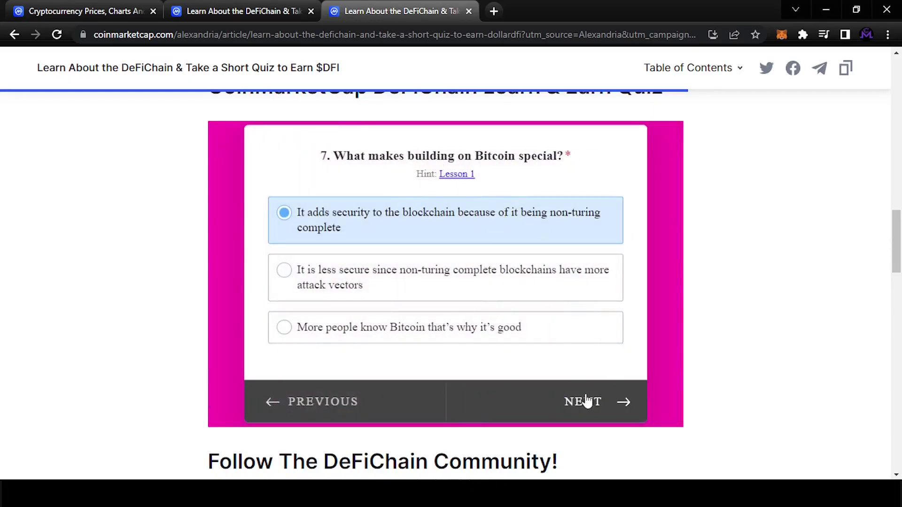
click(585, 401)
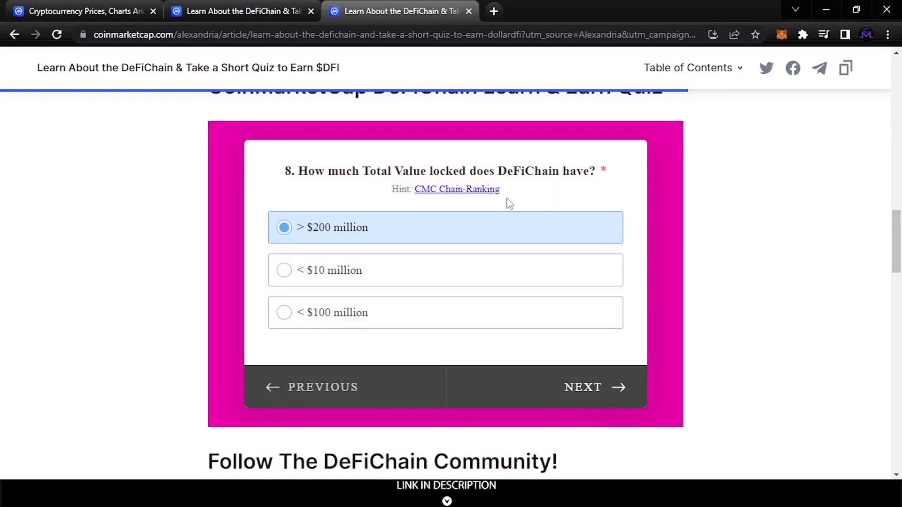
click(594, 396)
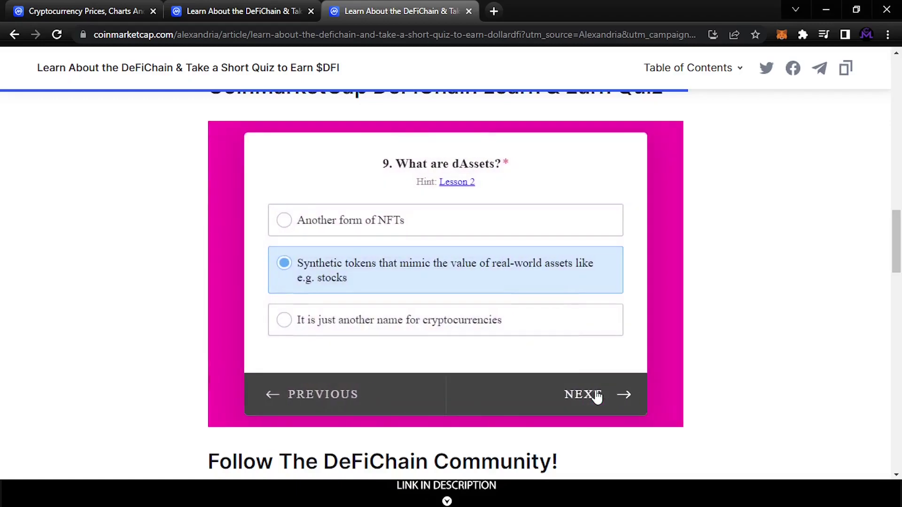
Answer the dAssets, $DFI and minting questions, reaching the wallet address question 14
click(594, 405)
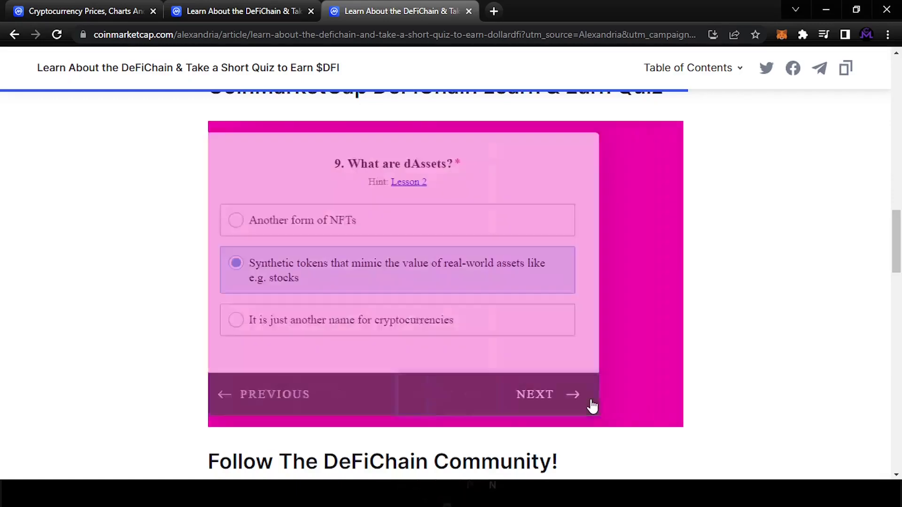
click(593, 403)
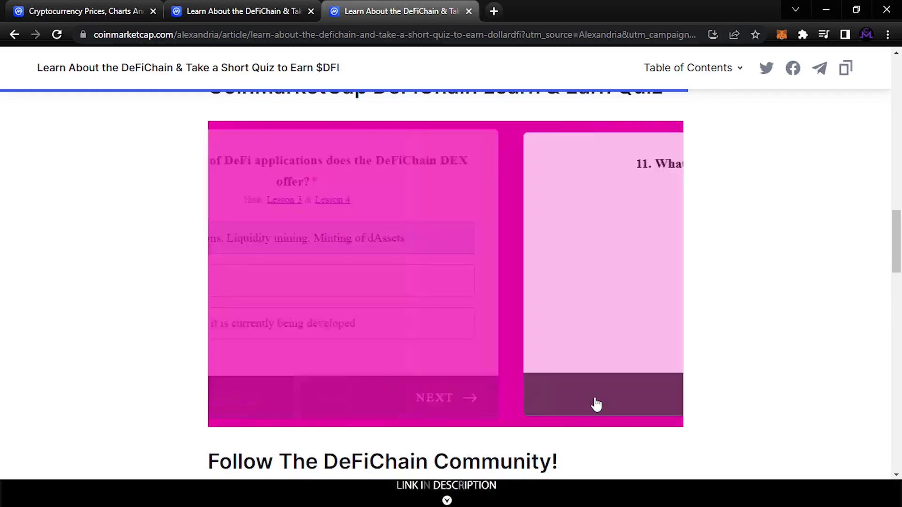
click(609, 404)
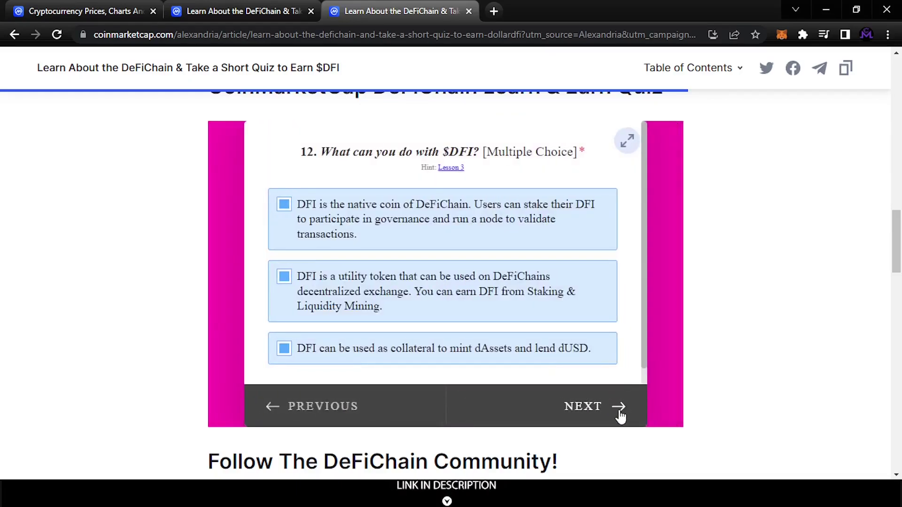
click(621, 416)
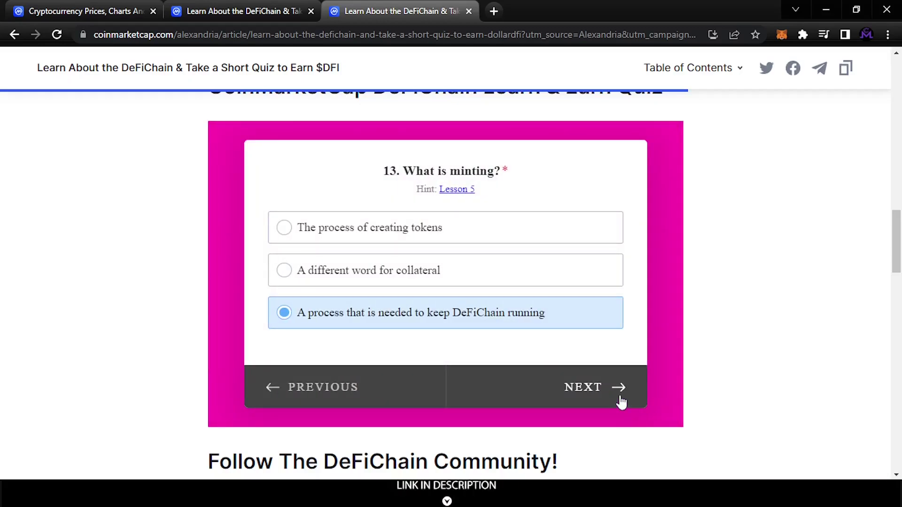
click(619, 396)
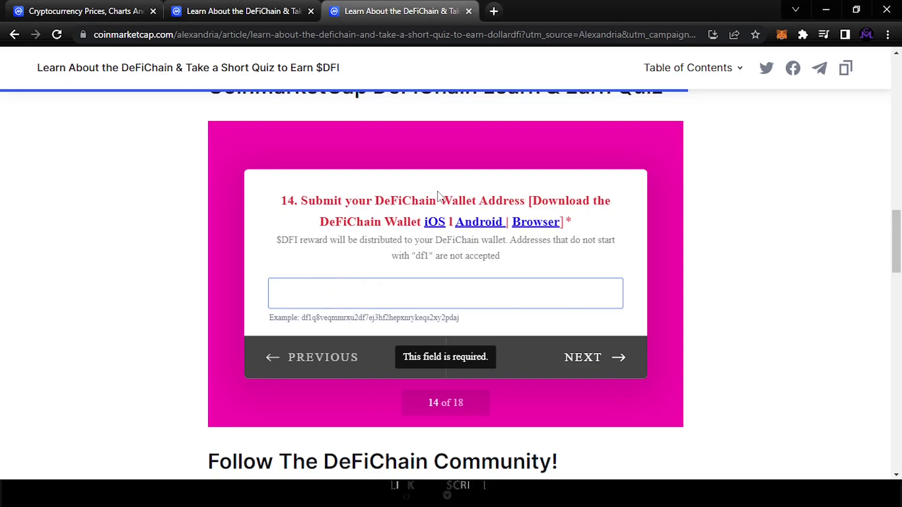
click(405, 209)
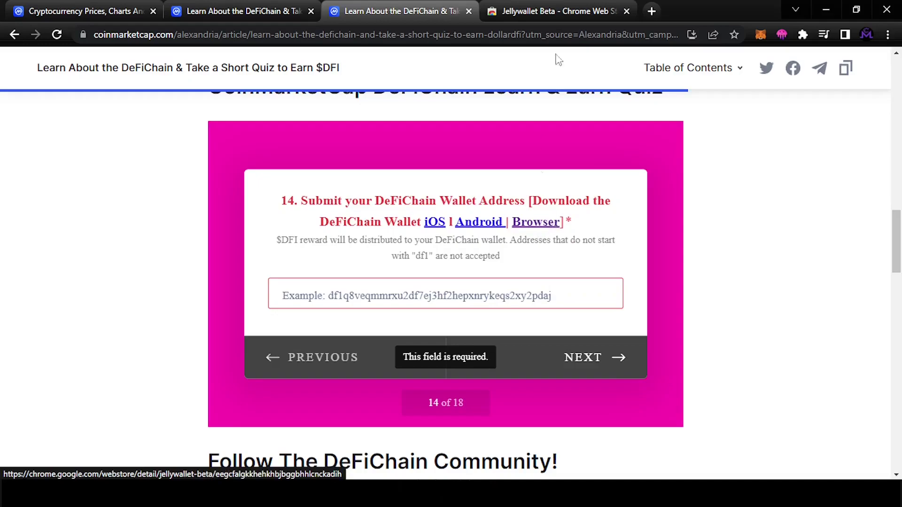
Review the Jellywallet Beta store description and check its toolbar extension menu
click(517, 11)
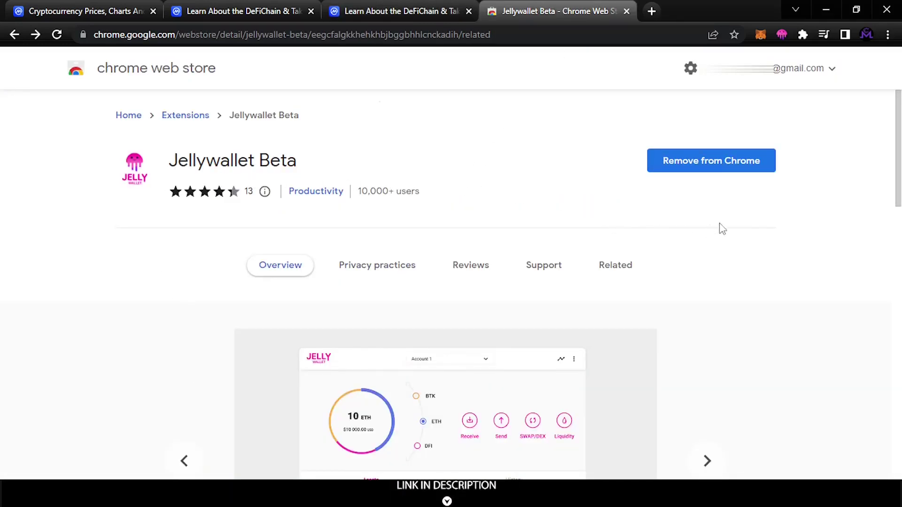
scroll(329, 254, down, 3)
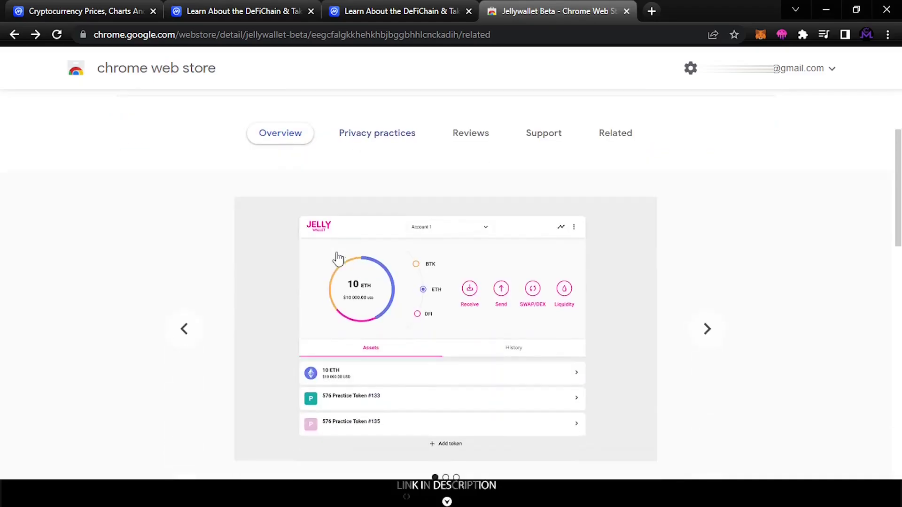
scroll(338, 257, down, 5)
scroll(349, 392, down, 3)
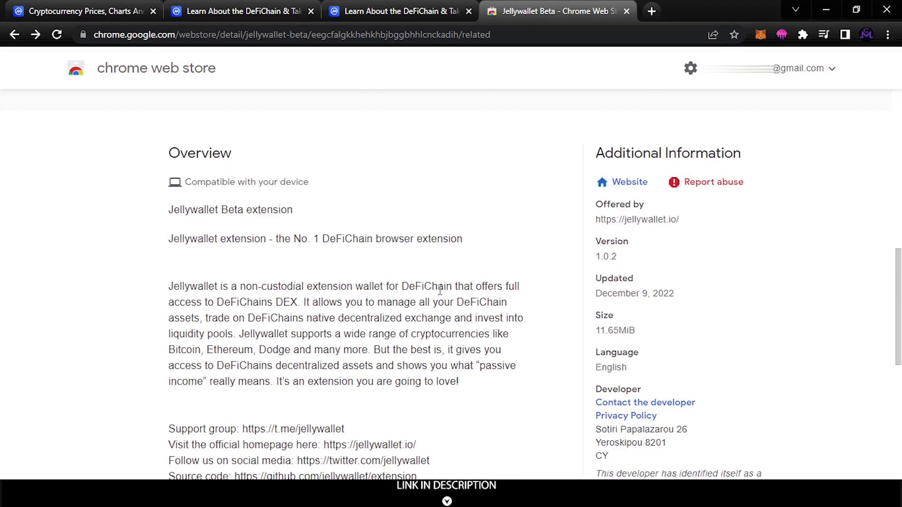
scroll(449, 305, up, 10)
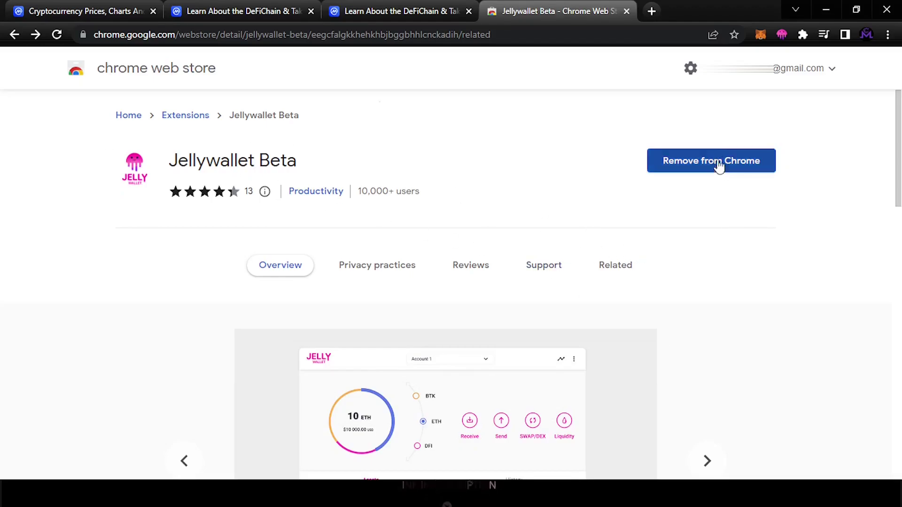
right_click(781, 34)
click(782, 35)
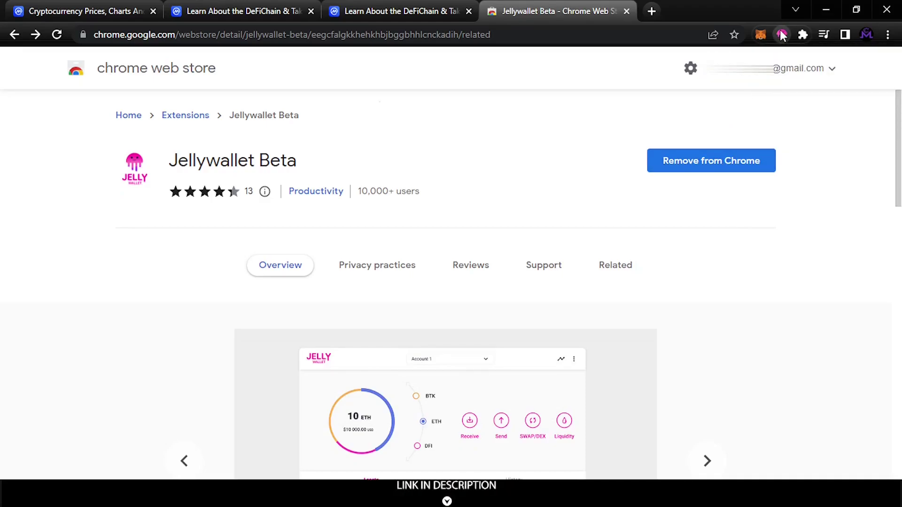
Create a new Jellywallet wallet and copy its Account 1 DeFiChain receiving address
click(781, 35)
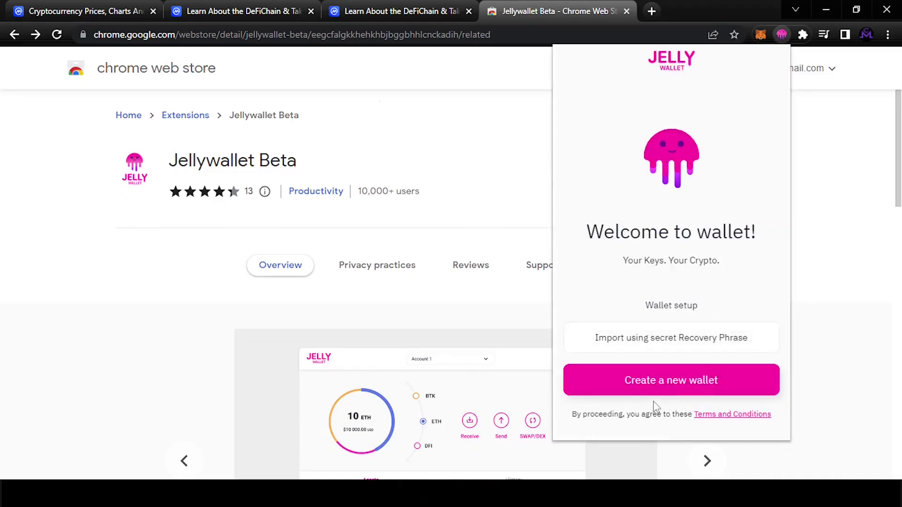
click(675, 390)
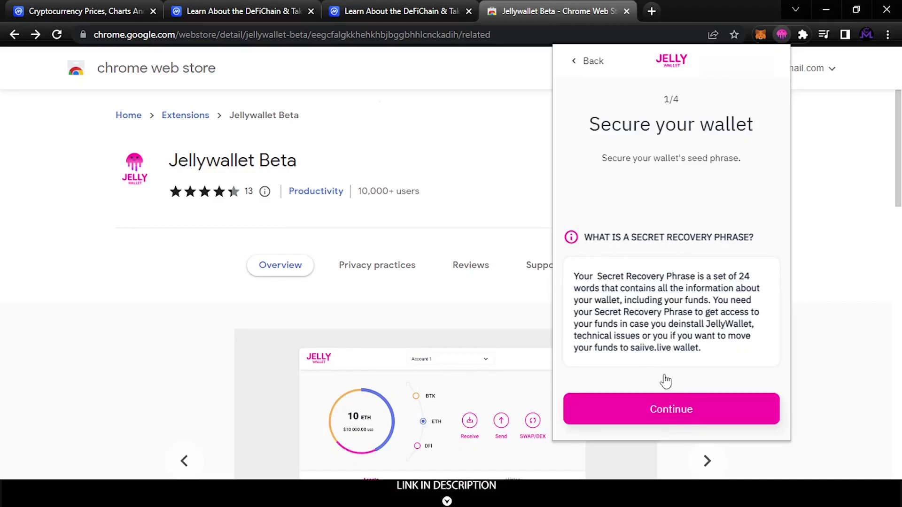
click(684, 410)
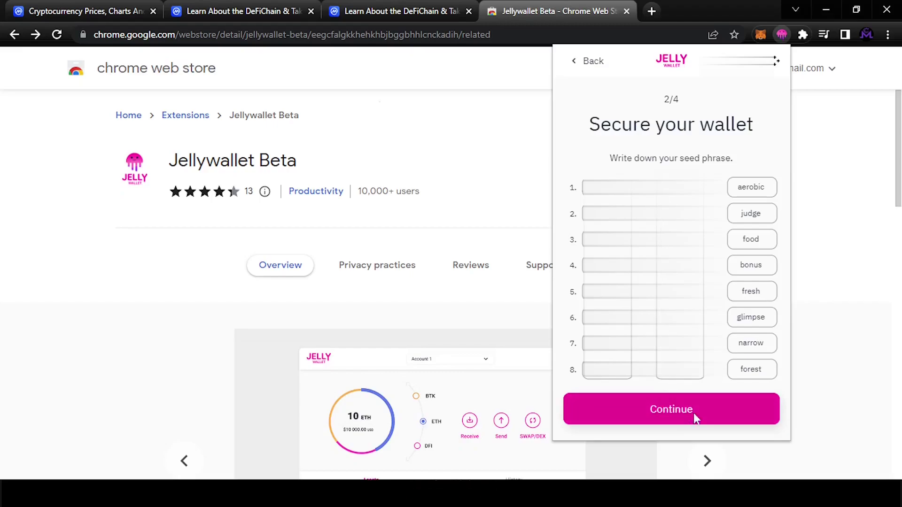
click(674, 413)
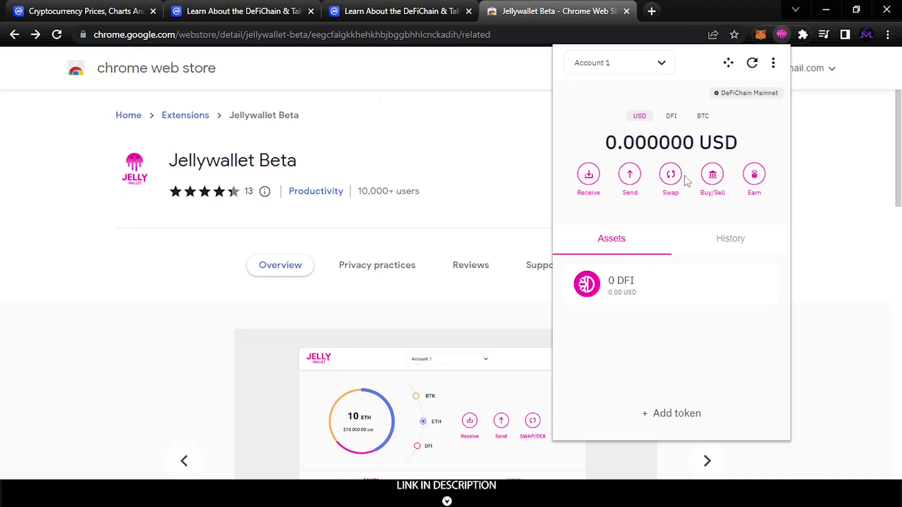
click(592, 180)
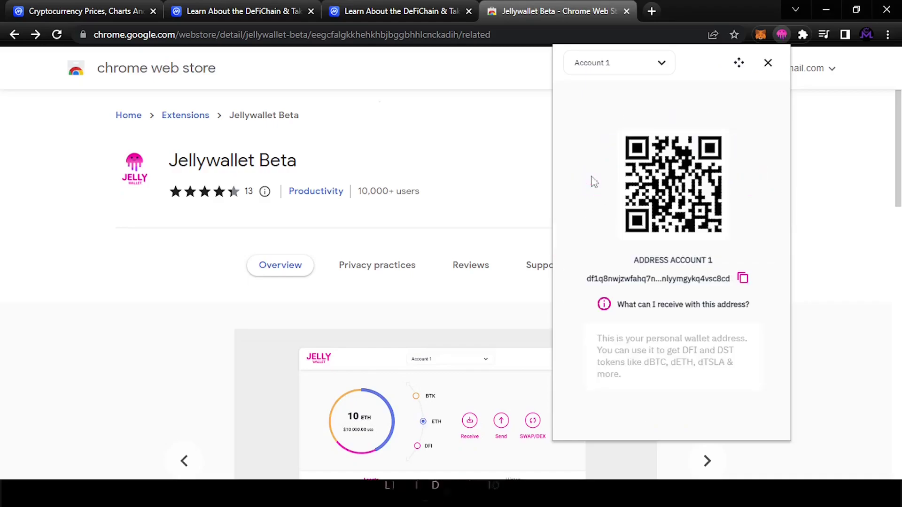
click(742, 279)
Paste the copied Jellywallet address as the question 14 answer and continue
click(390, 11)
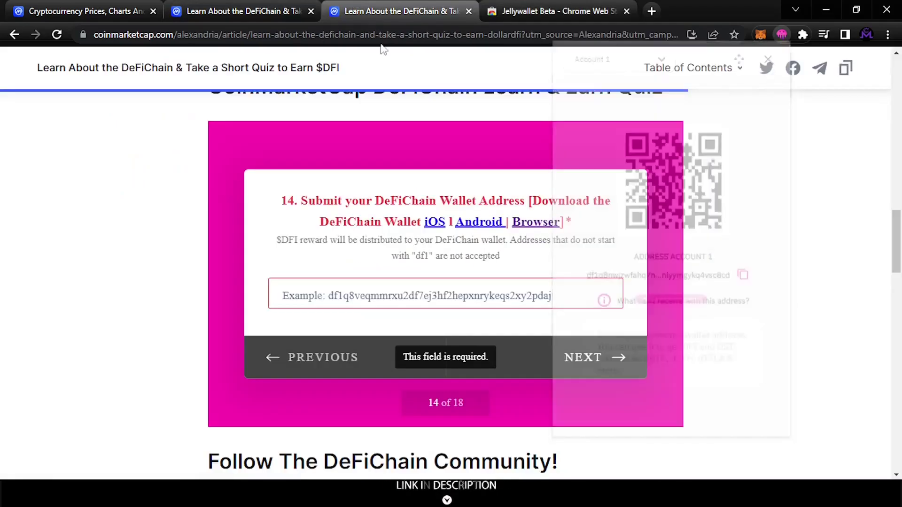
click(397, 295)
key(ctrl+v)
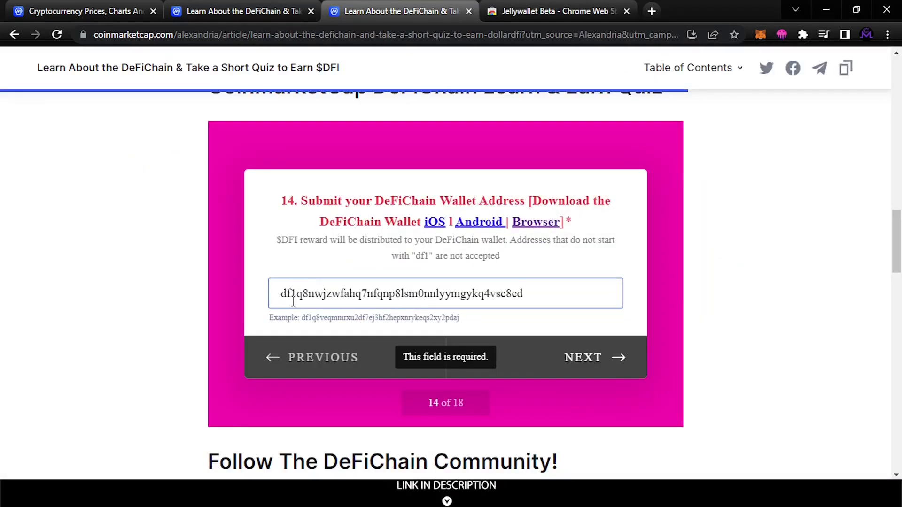
click(576, 366)
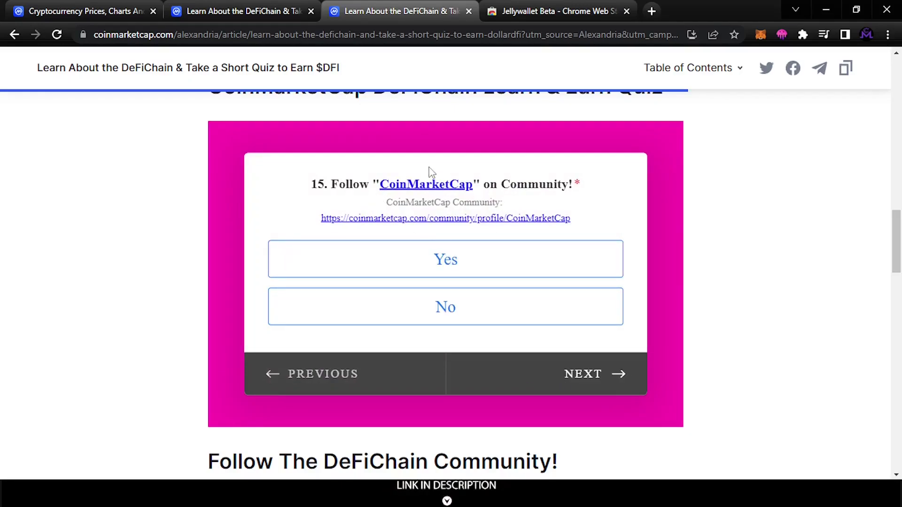
Answer Yes to following CoinMarketCap and DeFiChain, confirm the watchlist add, and submit
click(458, 267)
click(543, 380)
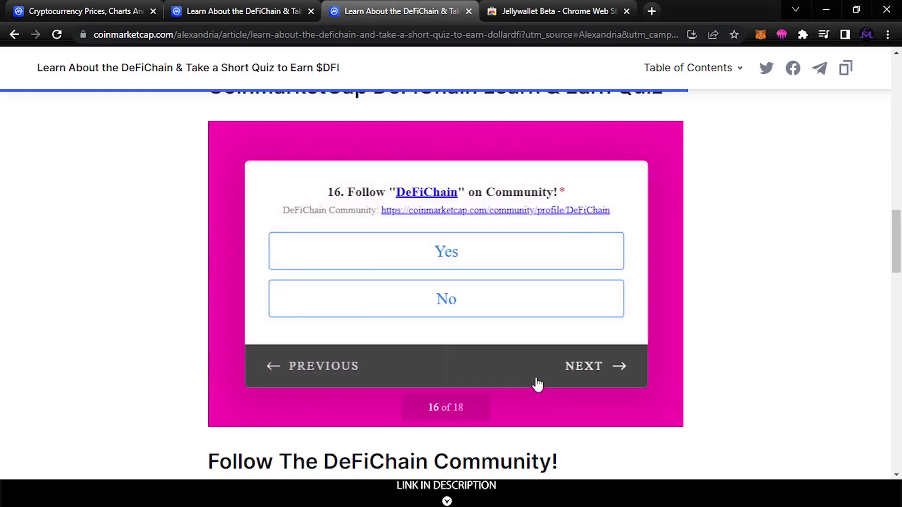
click(446, 251)
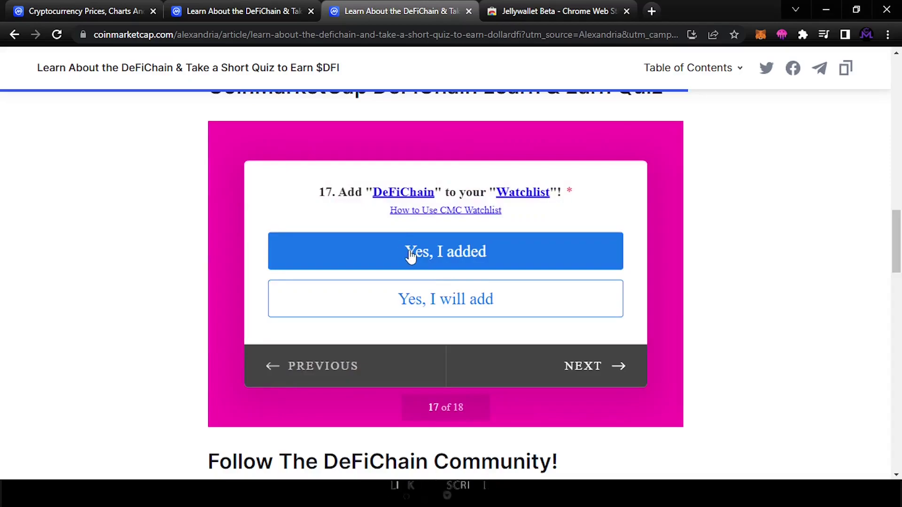
click(446, 254)
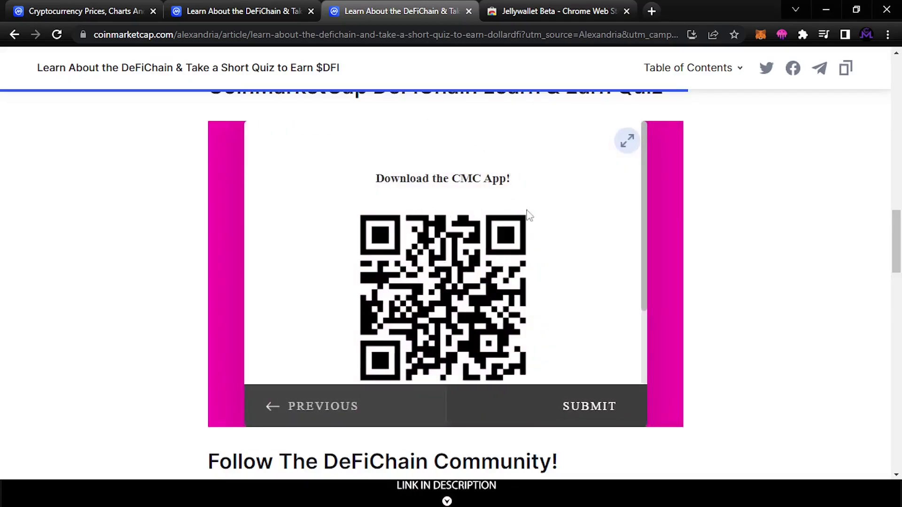
click(584, 416)
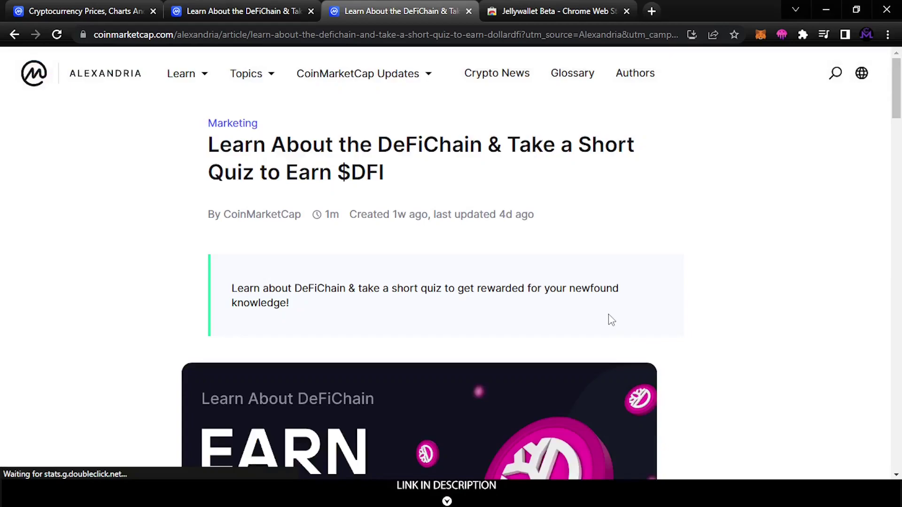
Tick 'I'm not a robot' and submit the completed quiz form
scroll(610, 320, down, 4)
scroll(634, 322, down, 5)
scroll(635, 339, down, 7)
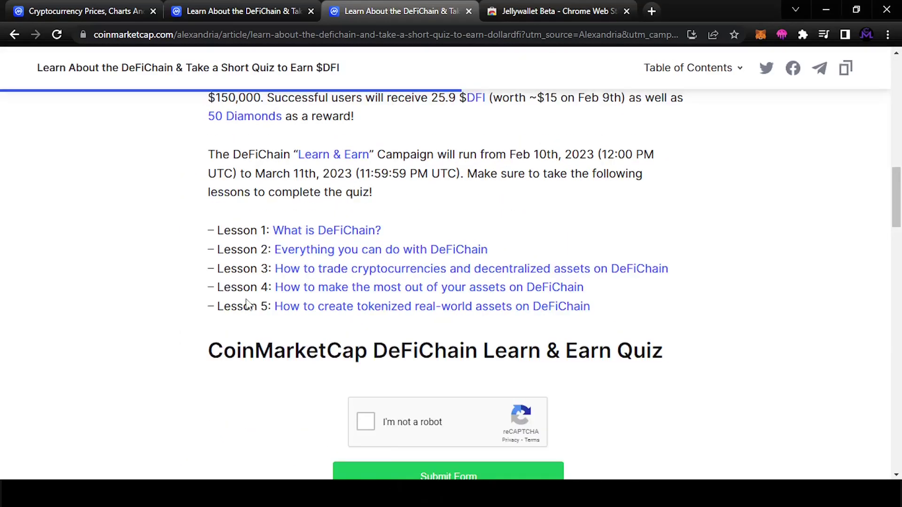
scroll(248, 304, up, 4)
scroll(248, 304, up, 1)
scroll(202, 322, down, 7)
scroll(270, 337, down, 4)
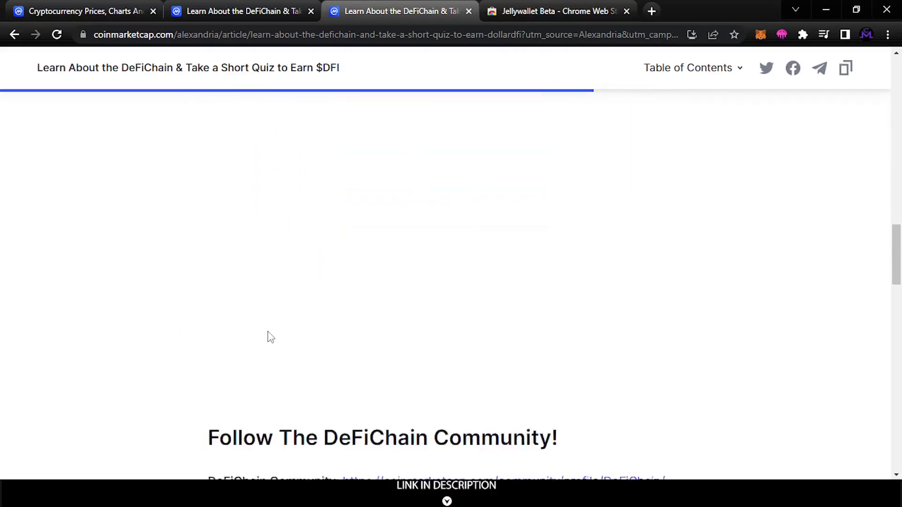
scroll(282, 336, up, 1)
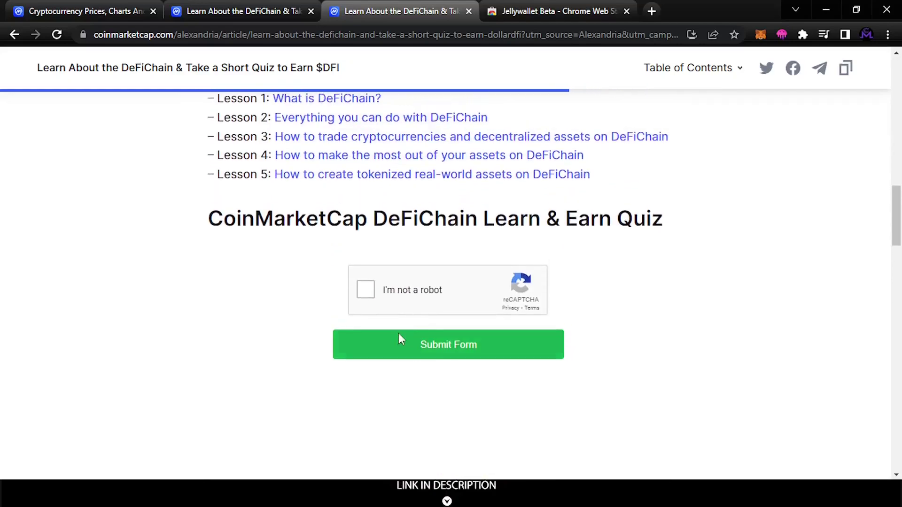
click(420, 295)
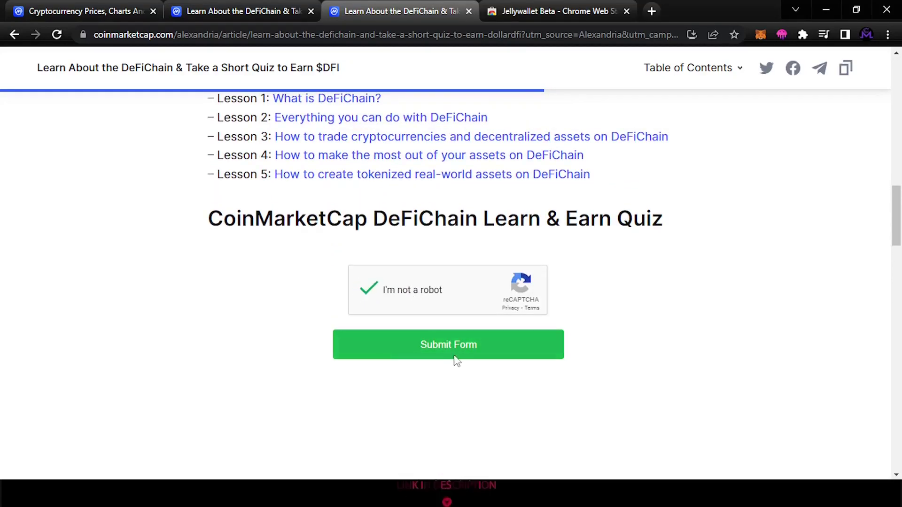
click(494, 357)
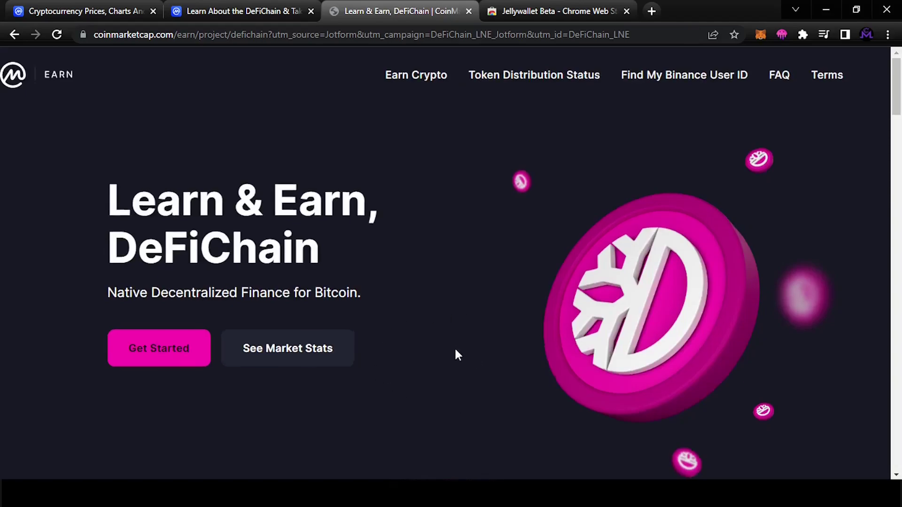
Scroll through the resulting Learn & Earn DeFiChain page
scroll(454, 354, down, 2)
scroll(446, 263, down, 2)
scroll(446, 258, down, 4)
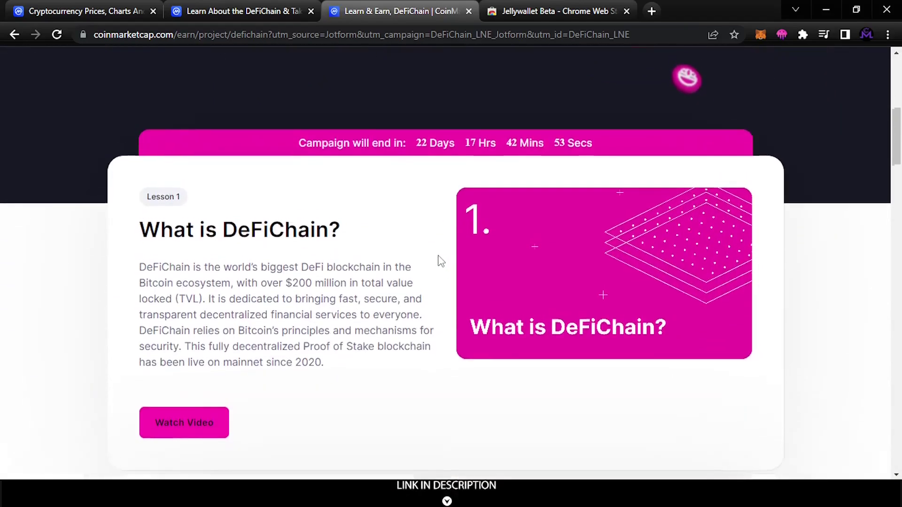
scroll(440, 261, up, 5)
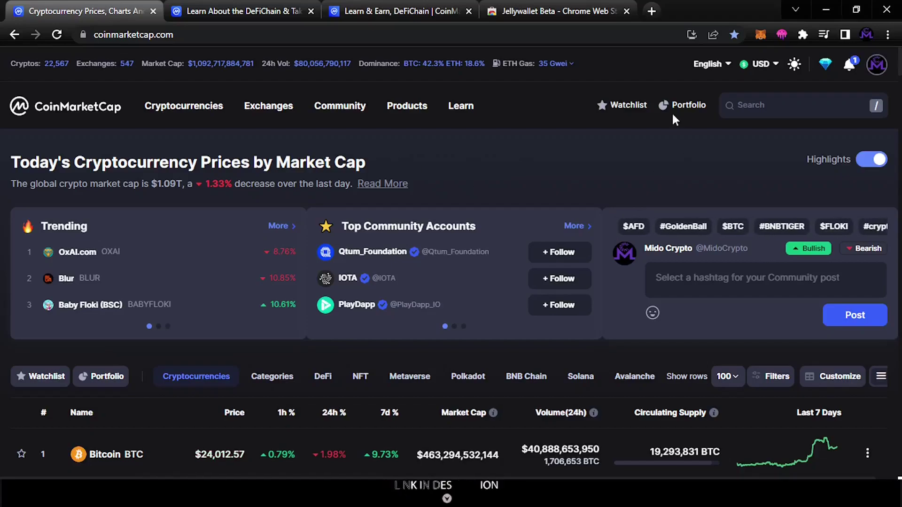
Add DeFiChain (DFI) as the only coin on the Black Watchlist
click(628, 112)
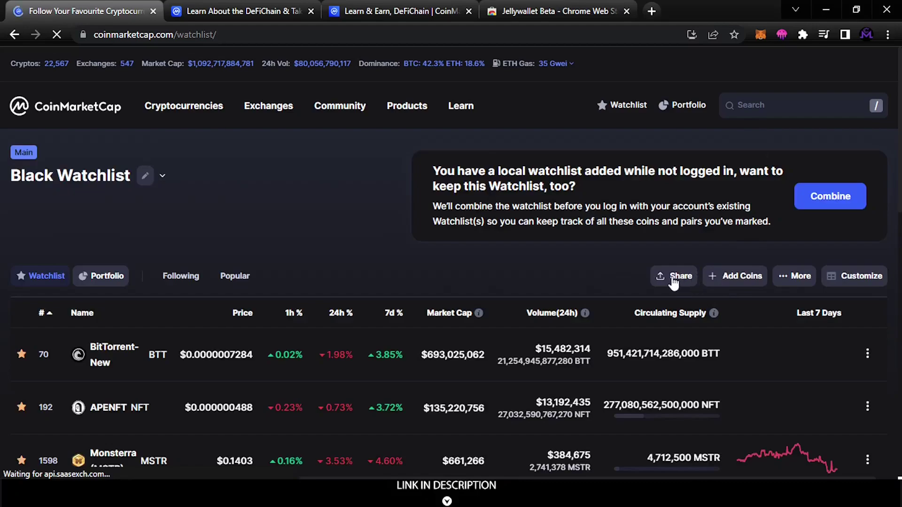
click(741, 281)
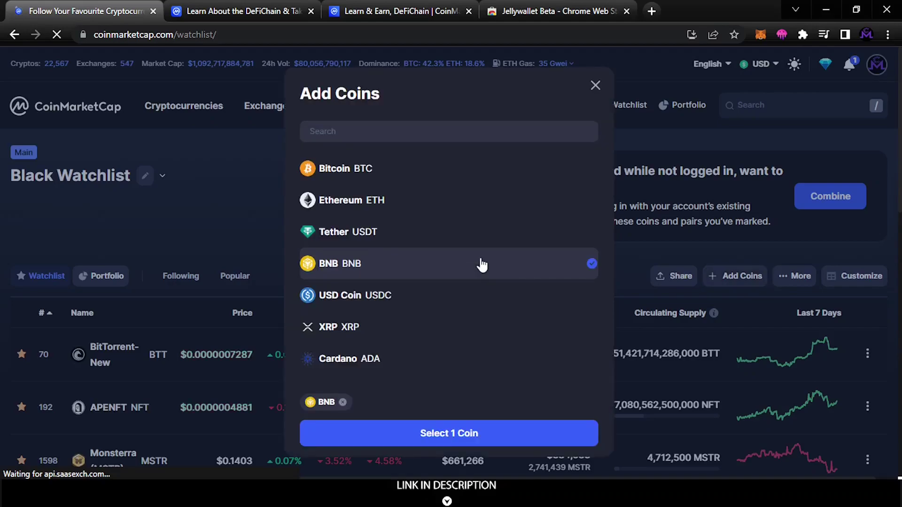
click(441, 131)
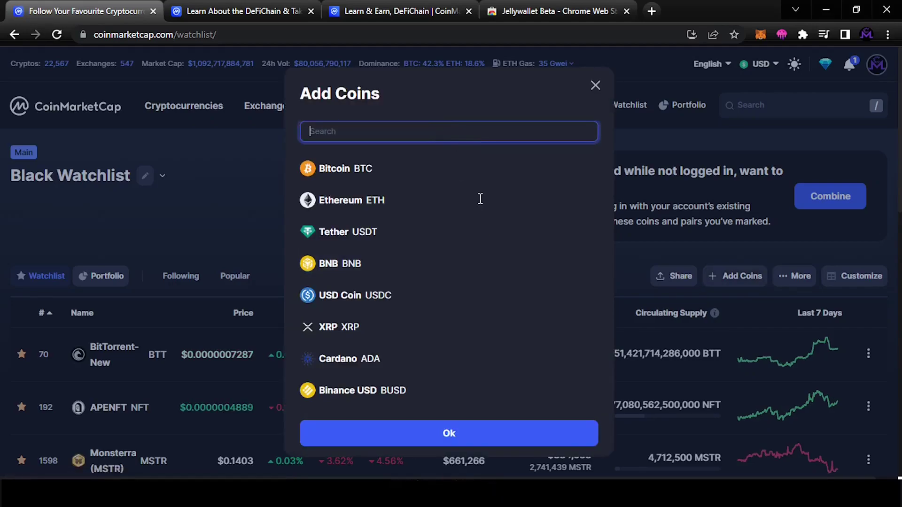
text(DeFiChain)
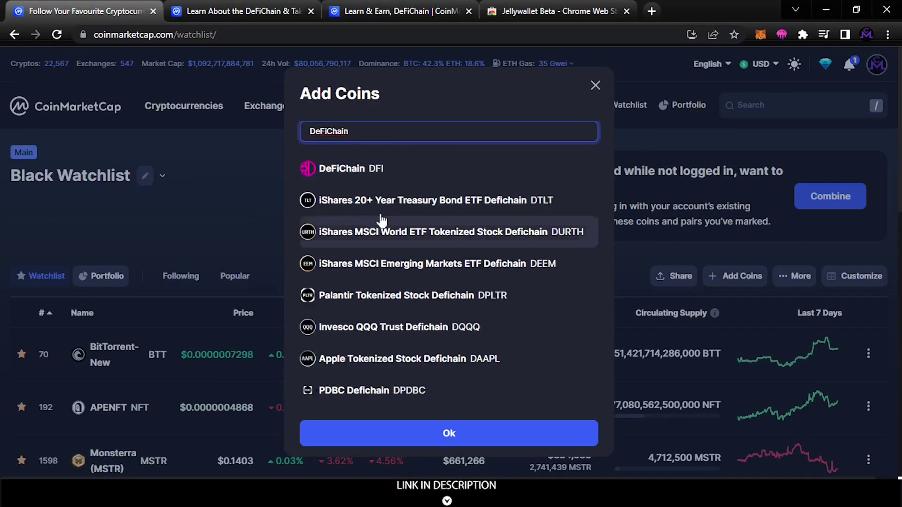
click(368, 173)
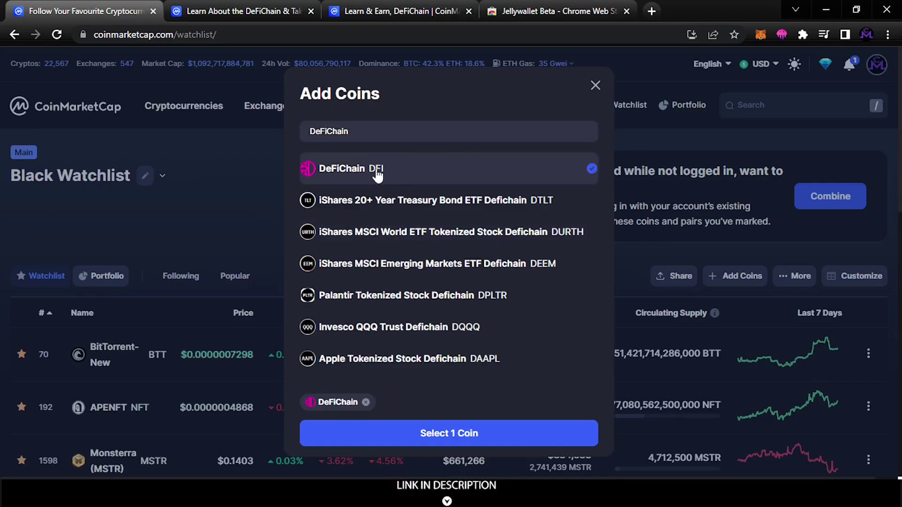
click(426, 436)
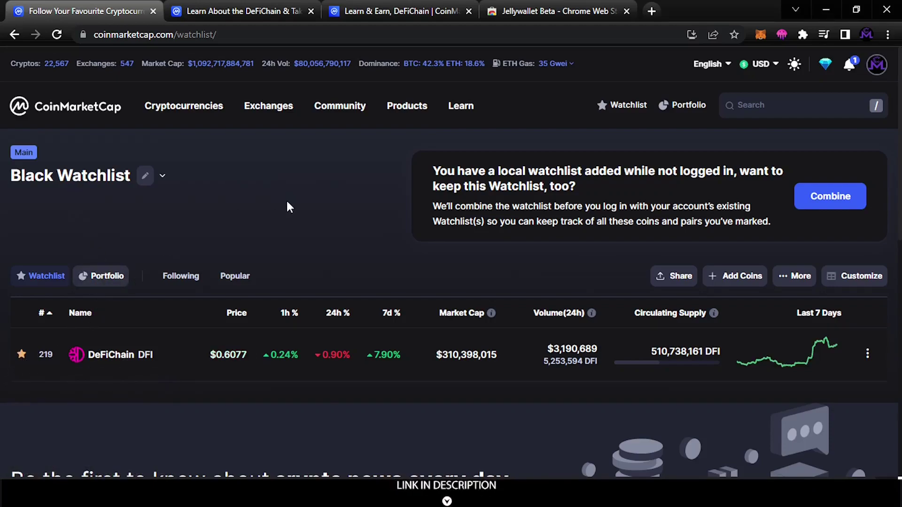
Scroll through the DeFiChain Learn & Earn page to view the countdown and Lesson 1
scroll(449, 183, down, 2)
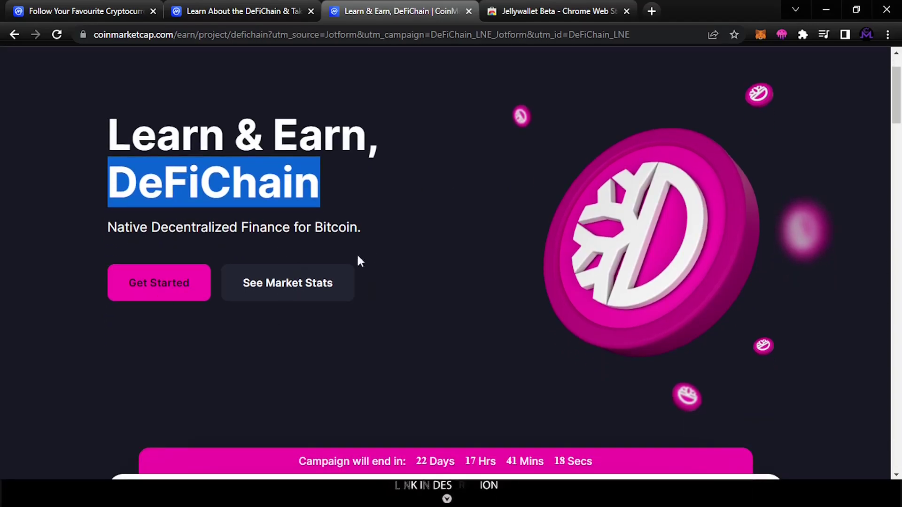
scroll(467, 364, down, 3)
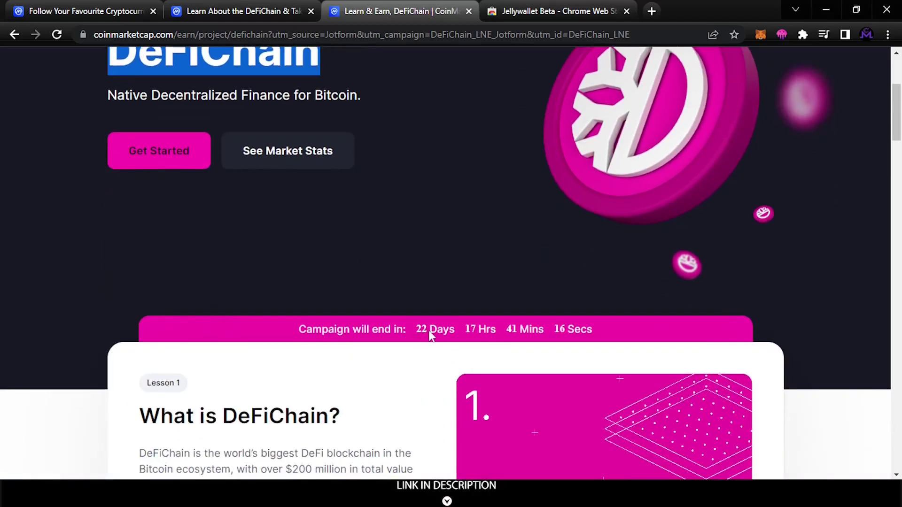
scroll(434, 334, down, 4)
scroll(392, 281, up, 5)
scroll(392, 281, down, 5)
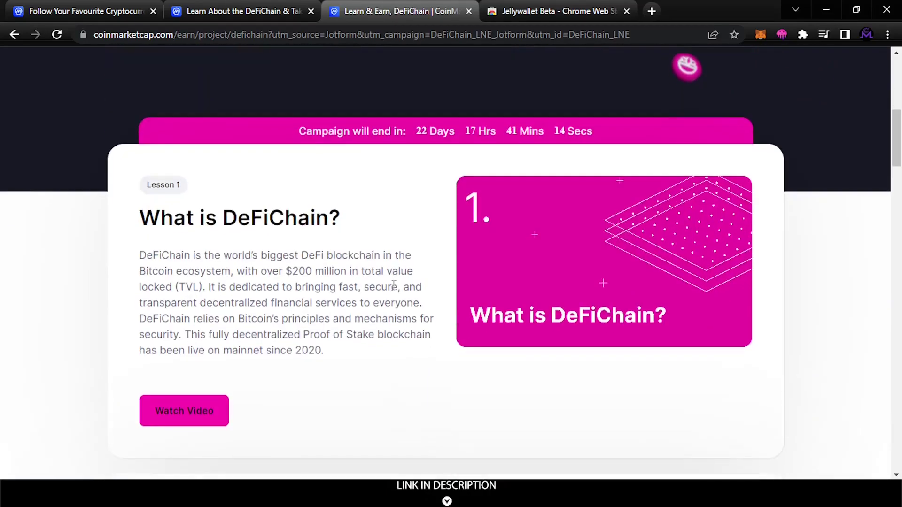
scroll(393, 285, down, 3)
scroll(393, 285, up, 10)
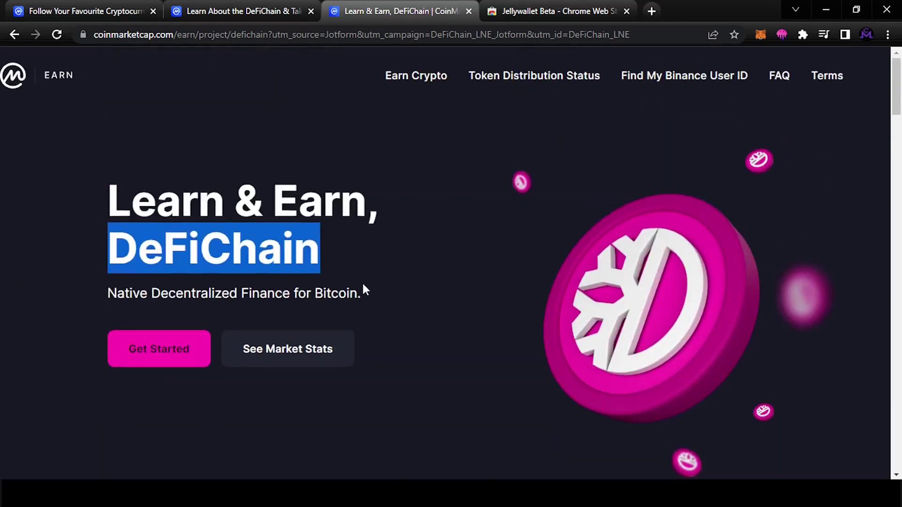